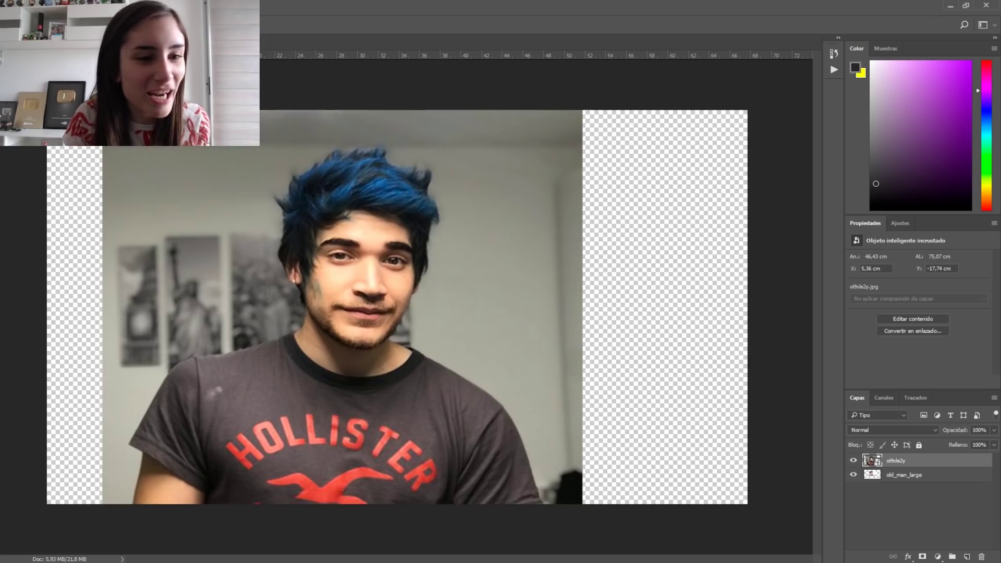
- Rasterize the blue-haired man's layer for the Magic Eraser and shift it slightly upward
key(e)
click(41, 220)
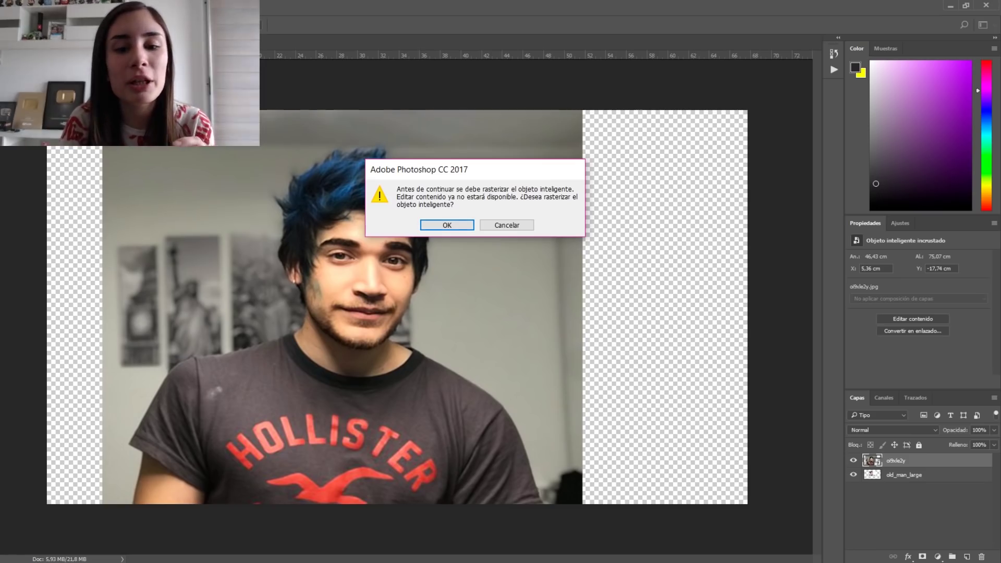
key(Return)
key(v)
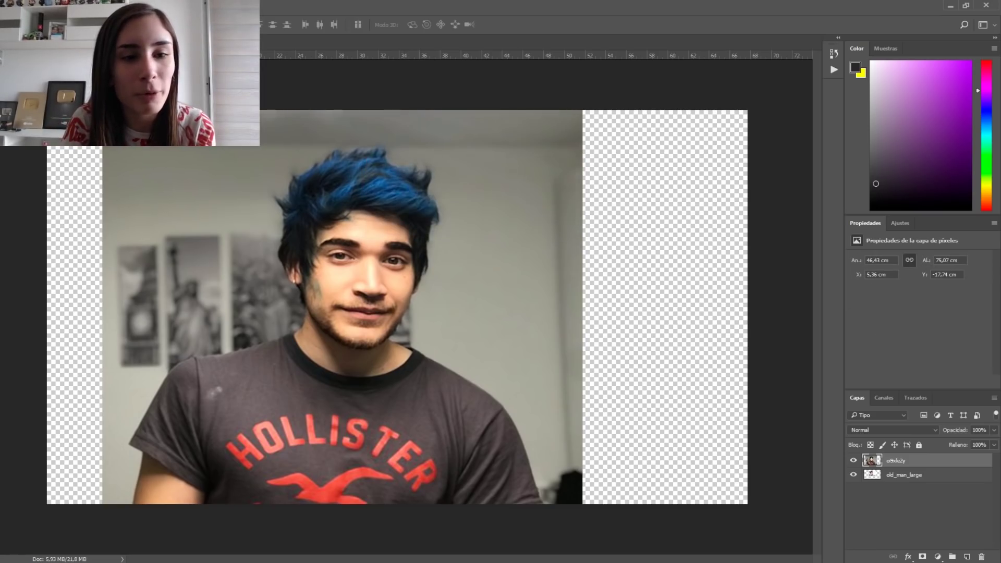
mouse_move(200, 162)
mouse_down()
mouse_move(747, 107)
mouse_move(196, 128)
mouse_up()
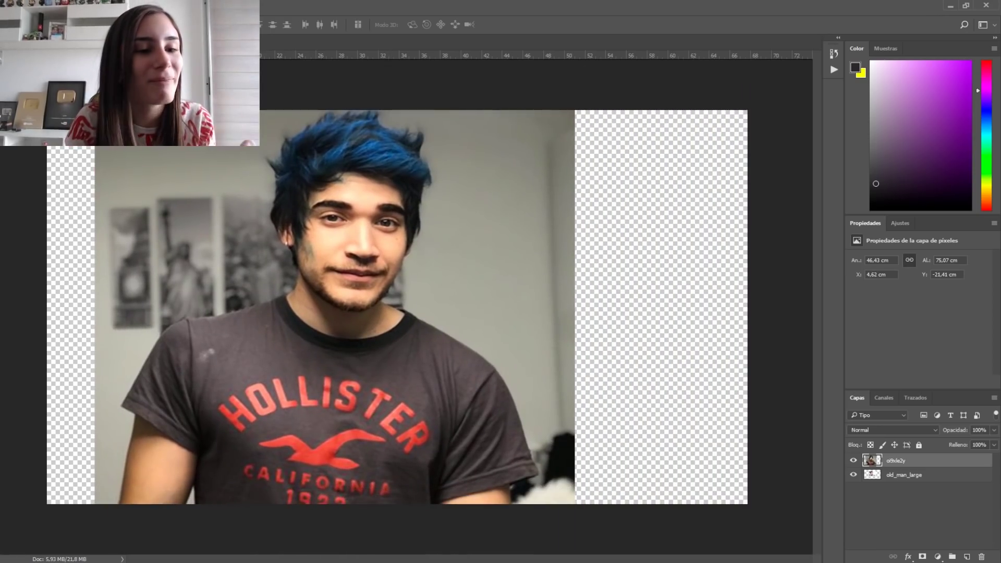
- Magic-erase the light wall, statues and dark patches, undoing erasures of the face and shirt
click(156, 172)
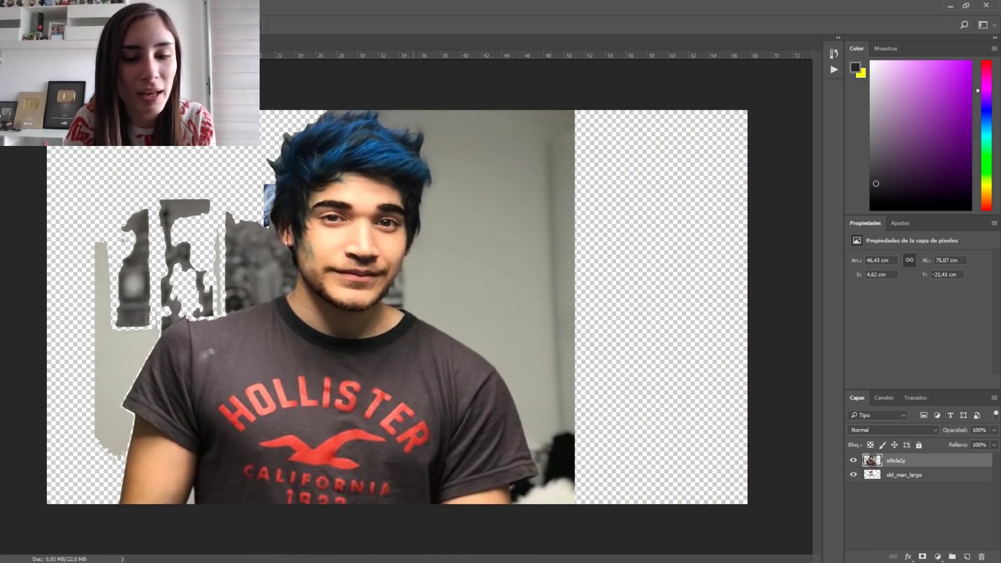
click(415, 431)
click(566, 261)
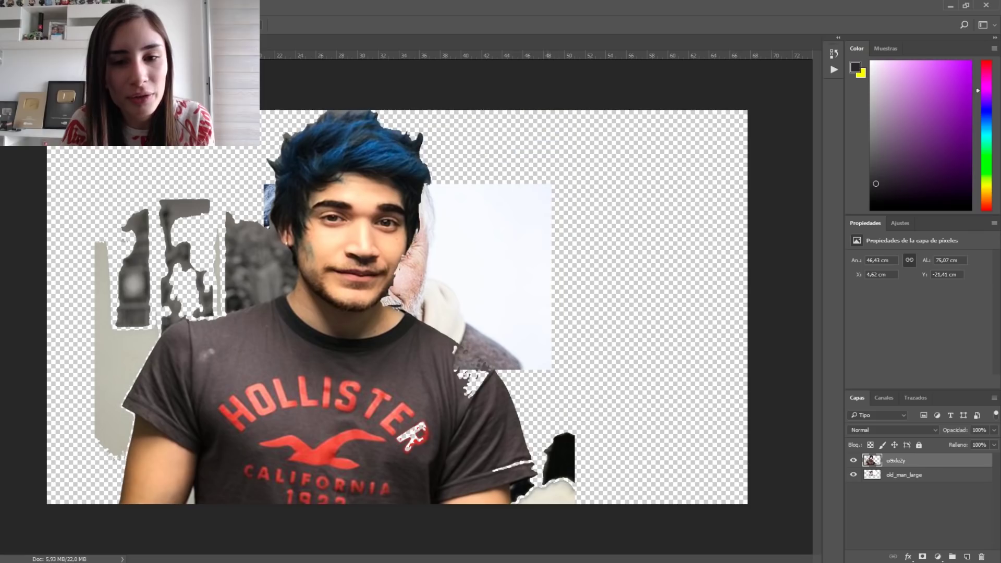
click(558, 454)
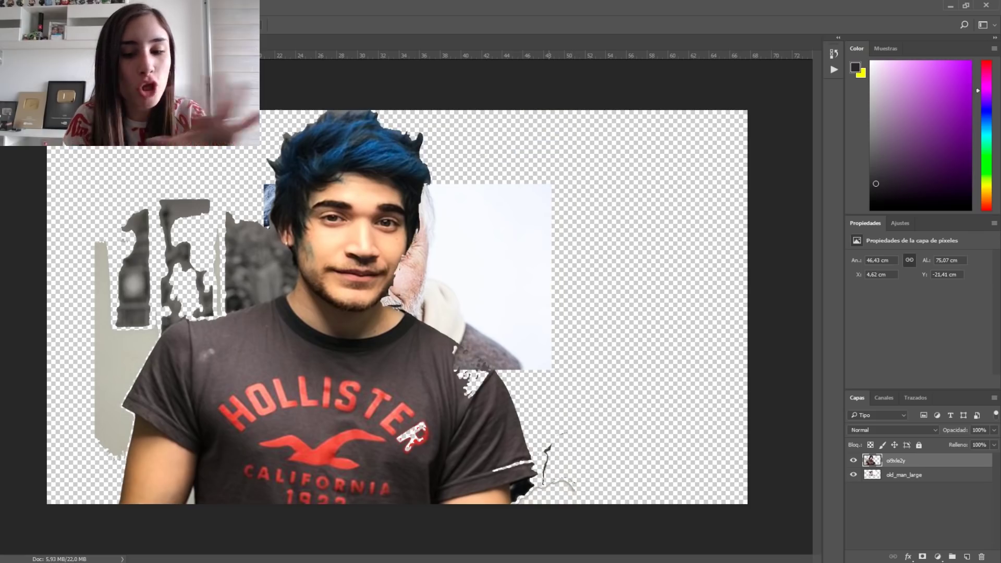
click(104, 365)
click(240, 271)
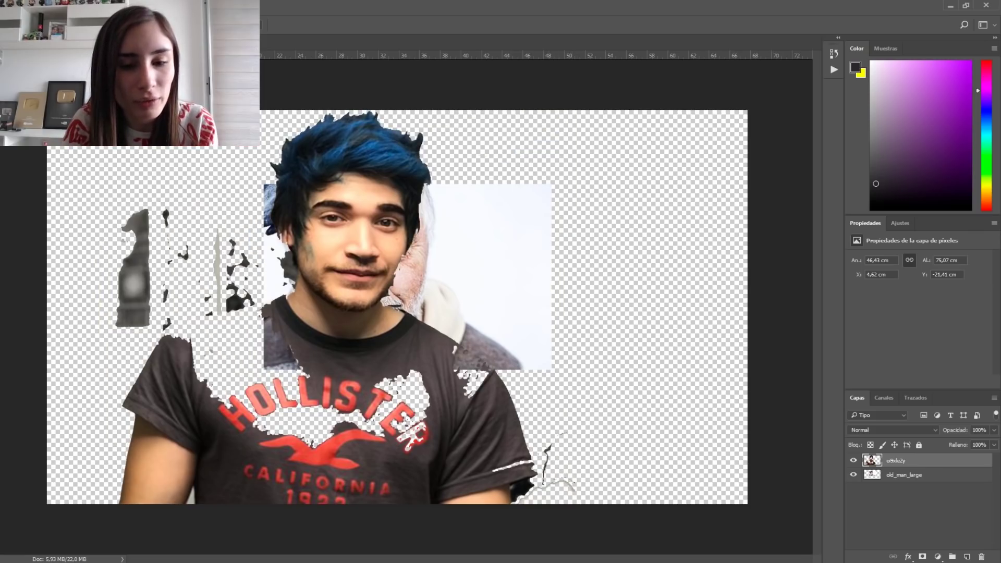
click(359, 318)
key(ctrl+z)
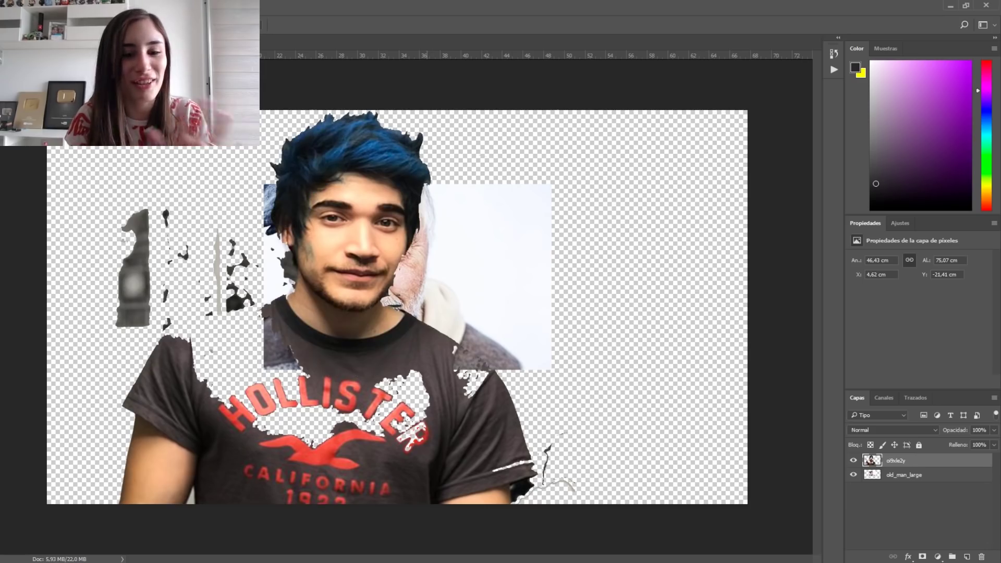
click(322, 483)
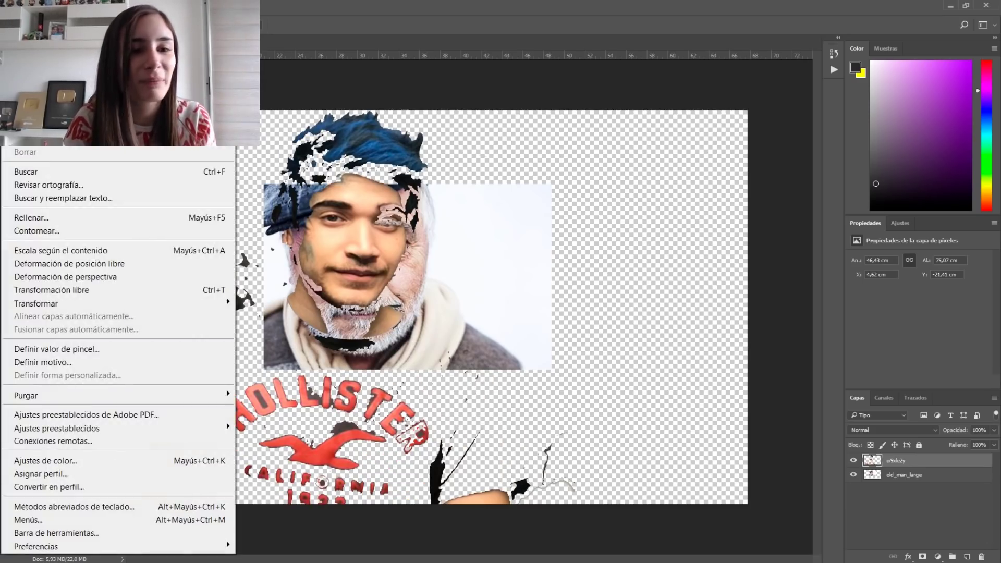
key(ctrl+z)
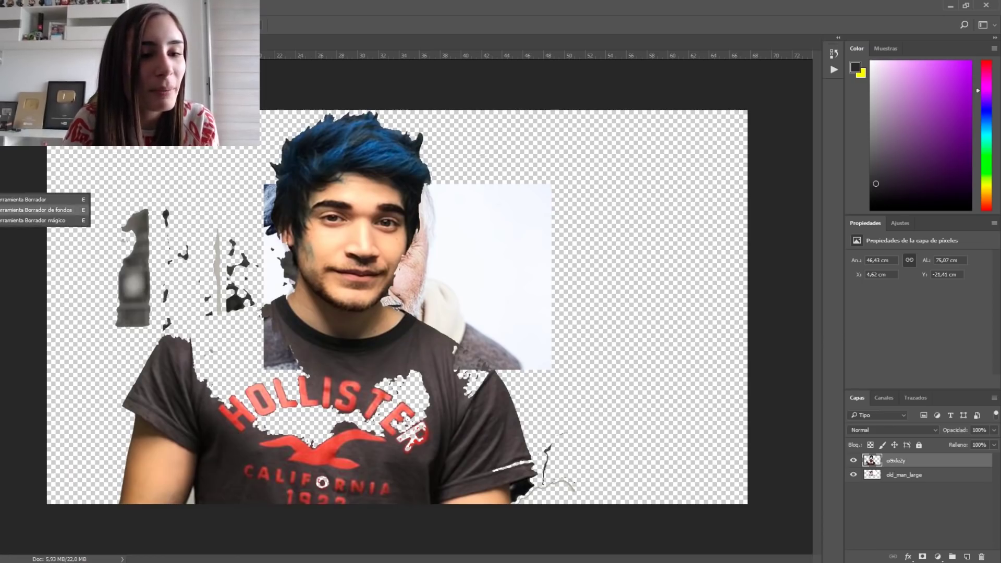
- With a large soft Eraser brush, erase the debris, shirt, lettering, blue hair and dark hair patch
key(e)
click(31, 24)
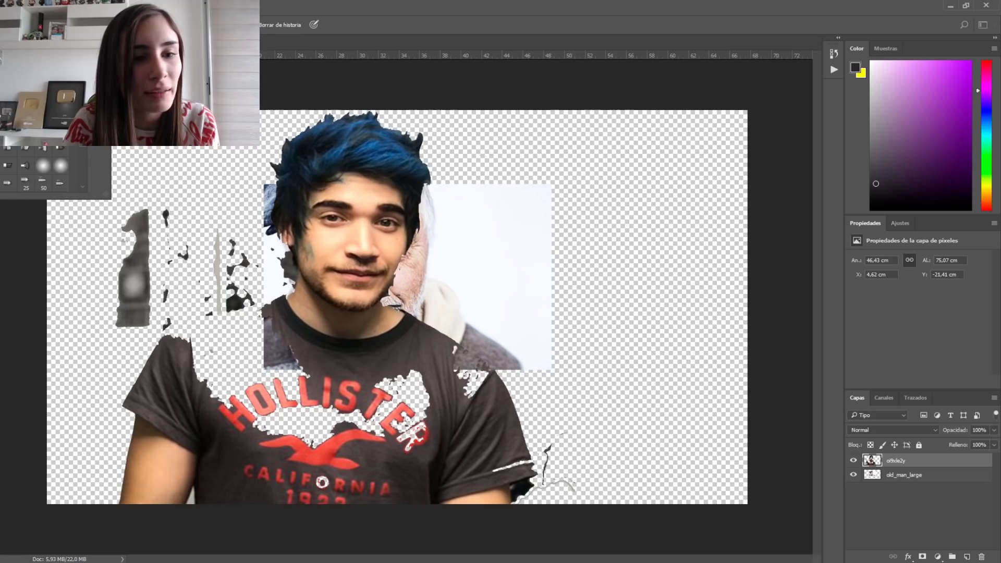
mouse_move(132, 224)
mouse_down()
mouse_move(156, 427)
mouse_move(323, 469)
mouse_move(417, 396)
mouse_up()
mouse_move(417, 318)
mouse_down()
mouse_move(260, 399)
mouse_move(219, 292)
mouse_move(328, 334)
mouse_move(401, 302)
mouse_up()
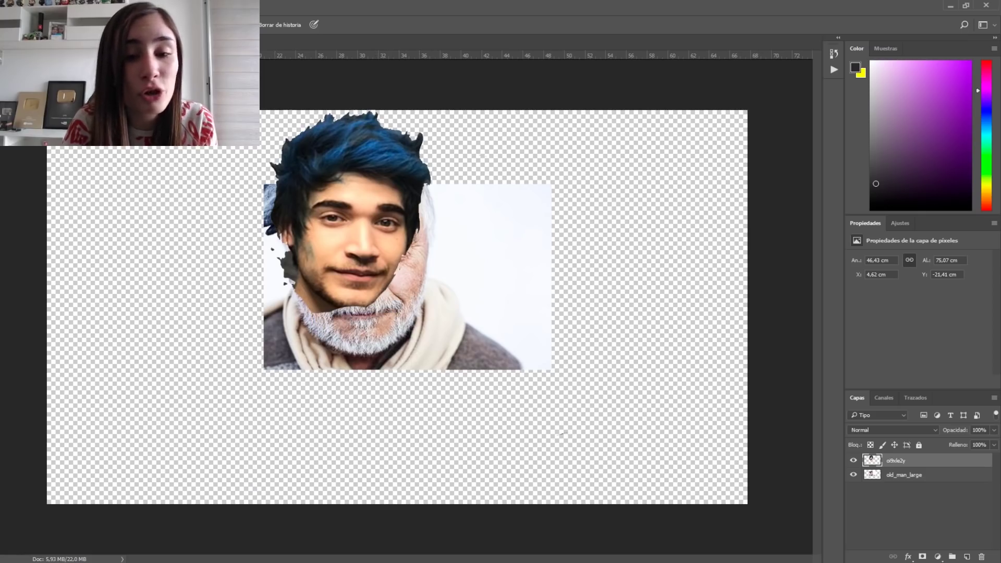
mouse_move(425, 167)
mouse_down()
mouse_move(370, 139)
mouse_move(308, 151)
mouse_move(284, 180)
mouse_move(285, 240)
mouse_move(303, 209)
mouse_move(365, 177)
mouse_move(410, 182)
mouse_move(412, 237)
mouse_up()
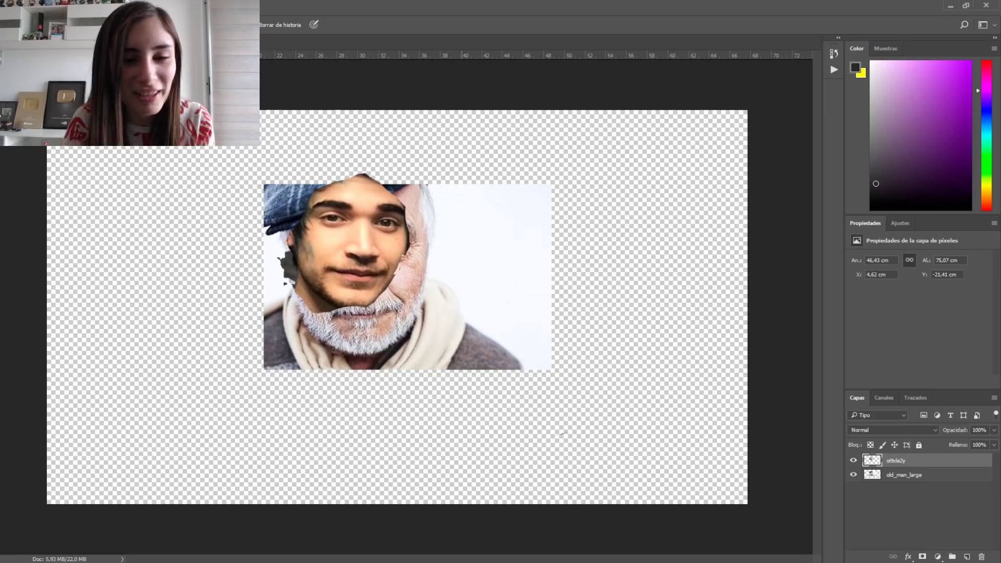
mouse_move(286, 253)
mouse_down()
mouse_move(289, 289)
mouse_move(320, 308)
mouse_move(349, 305)
mouse_up()
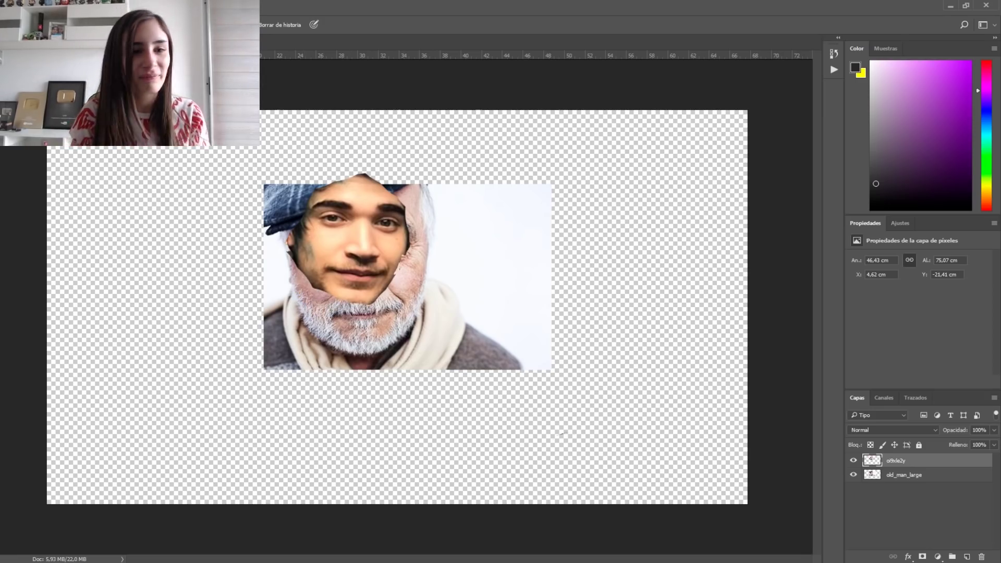
- Move the young face down a little and erase the grey strip along the canvas top
key(v)
drag(357, 221, 349, 263)
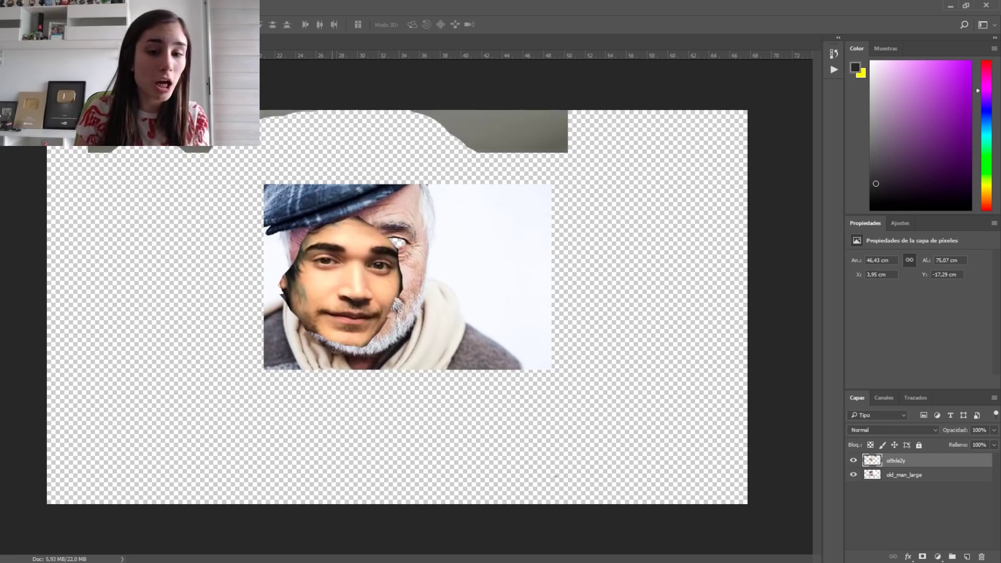
key(e)
drag(553, 130, 487, 152)
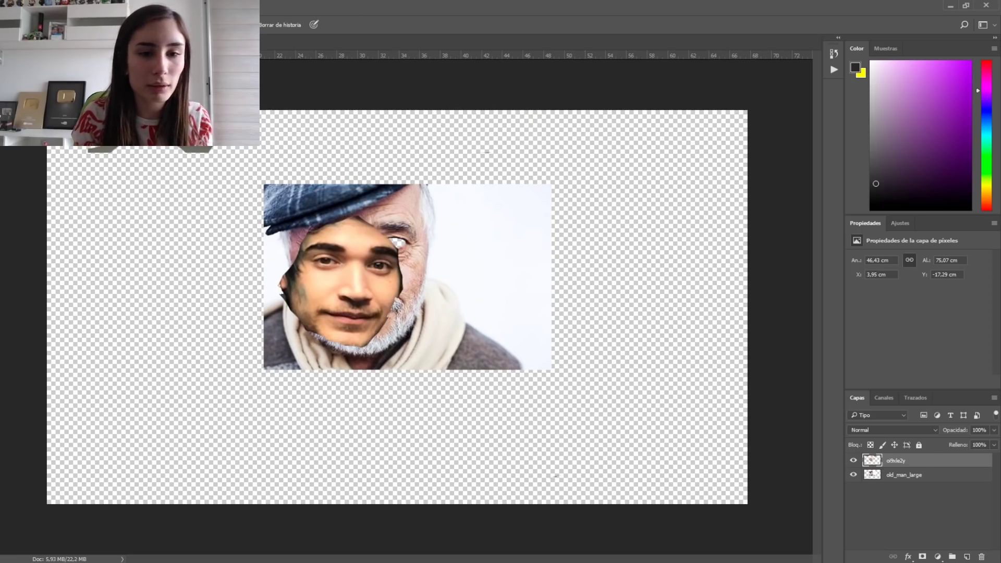
key(v)
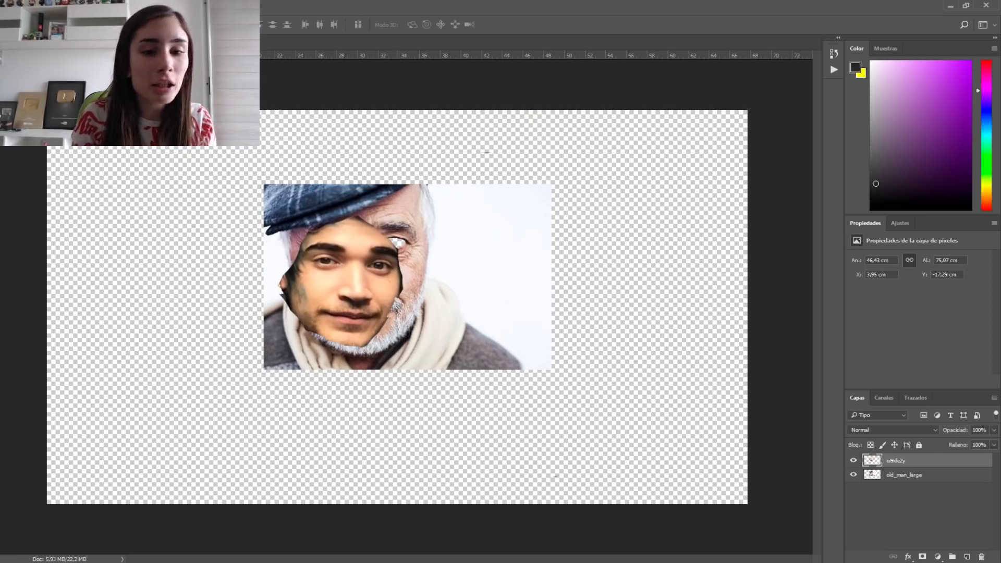
- Free-transform the face: enlarge, tilt slightly counterclockwise and align it over the old face
key(ctrl+t)
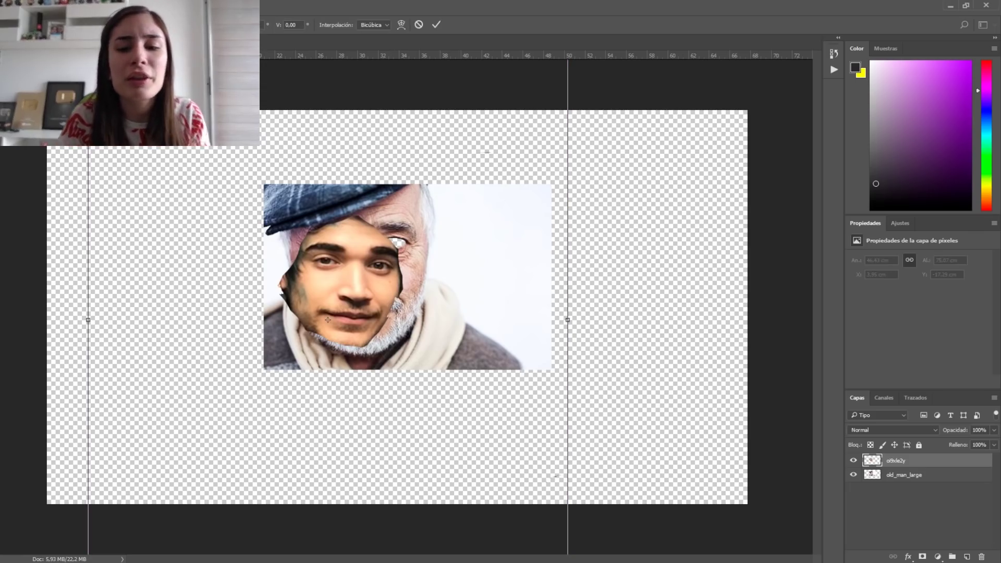
drag(469, 274, 453, 425)
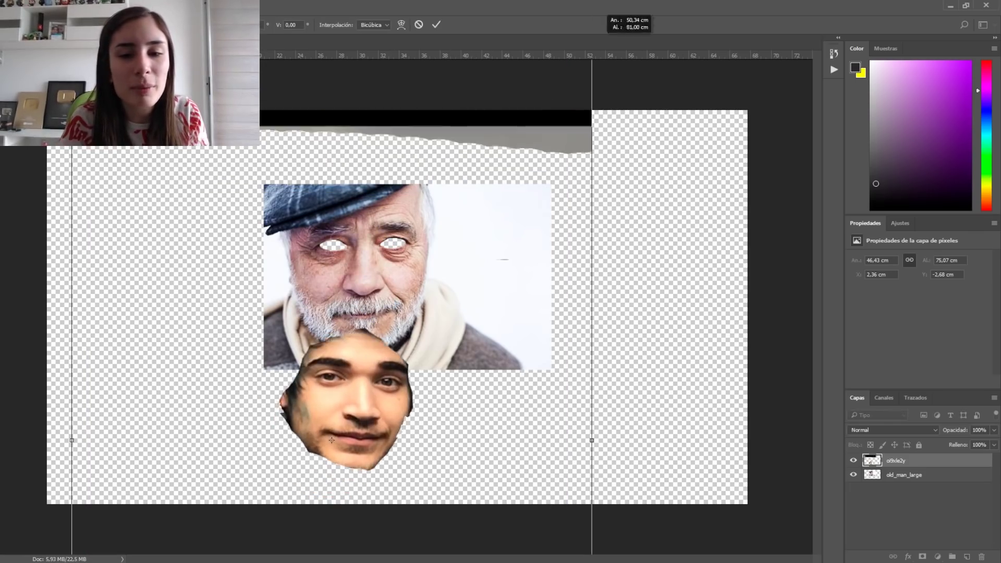
drag(472, 303, 605, 476)
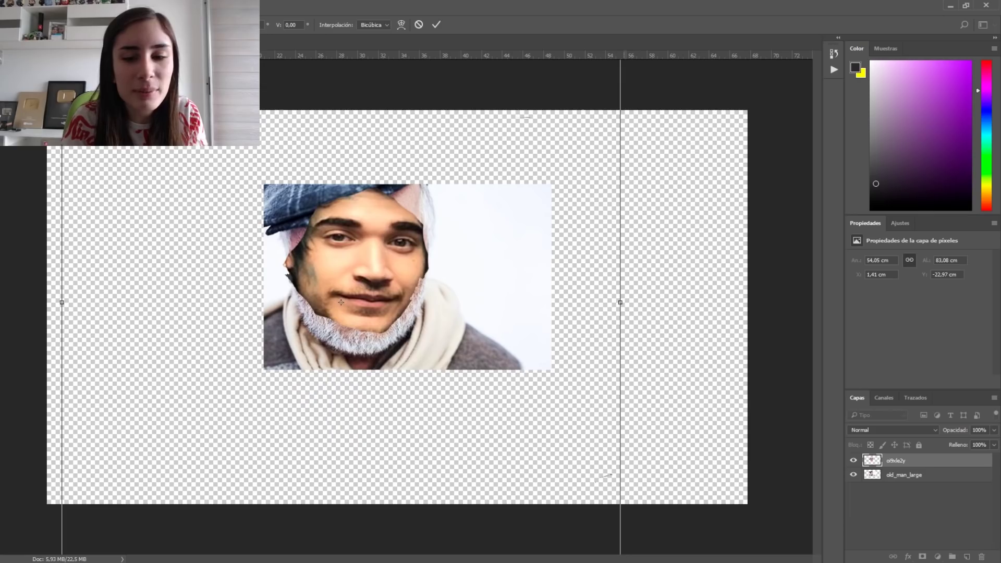
drag(620, 303, 594, 303)
mouse_move(512, 120)
mouse_down()
mouse_move(502, 295)
mouse_move(476, 381)
mouse_move(508, 222)
mouse_move(494, 187)
mouse_up()
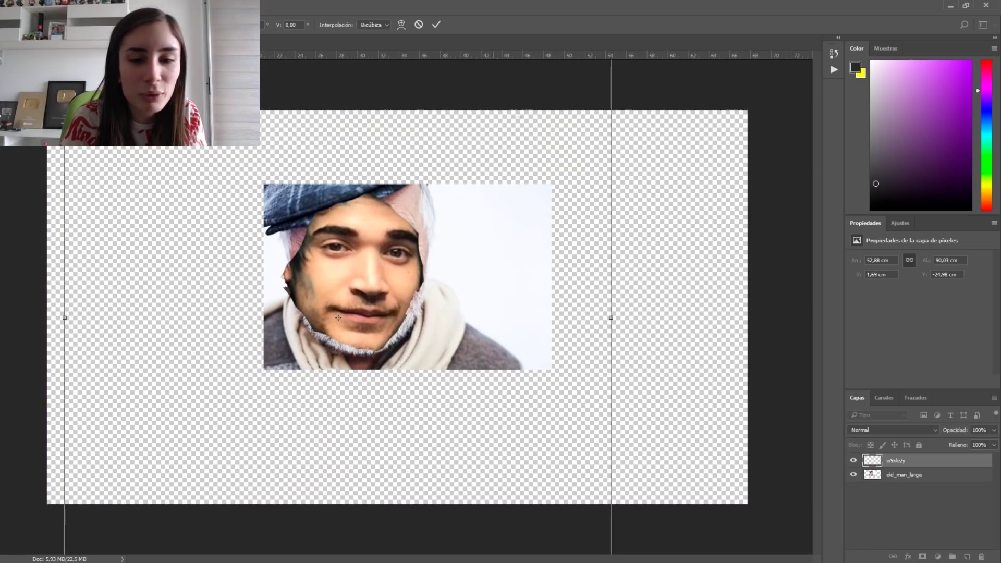
drag(651, 178, 623, 166)
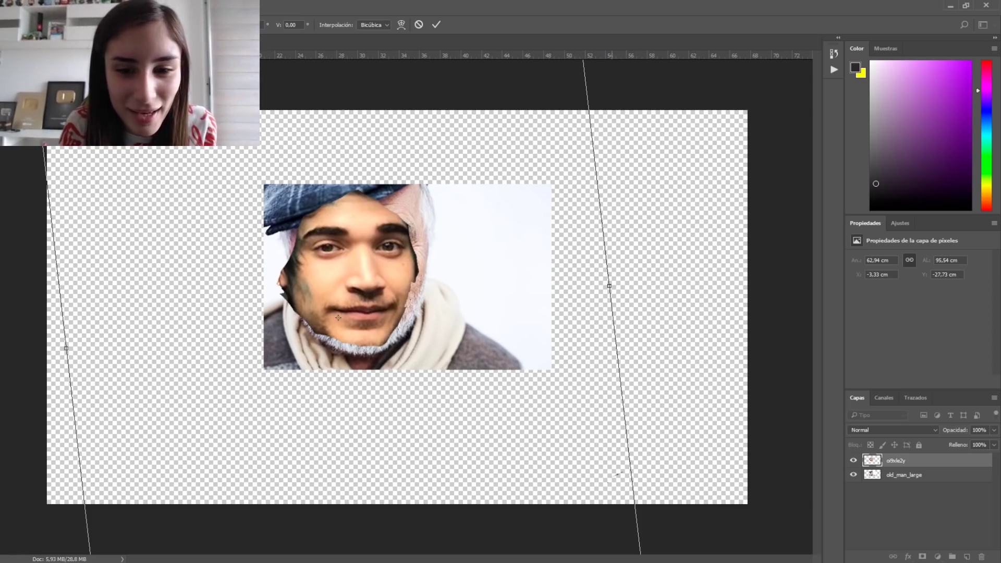
drag(609, 285, 624, 285)
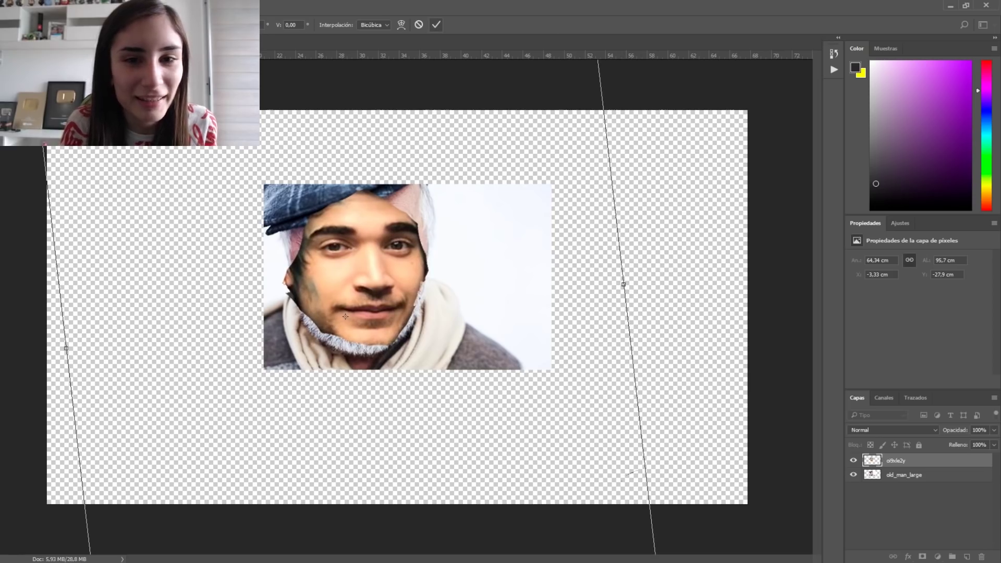
key(Return)
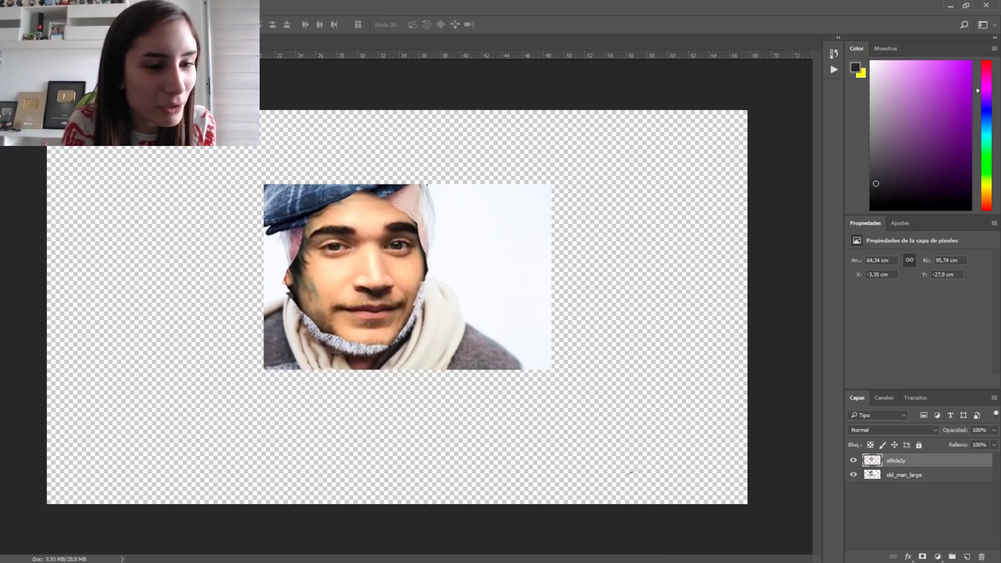
- Erase along the right cheek, jaw and below the lower lip to reveal the grey stubble
key(e)
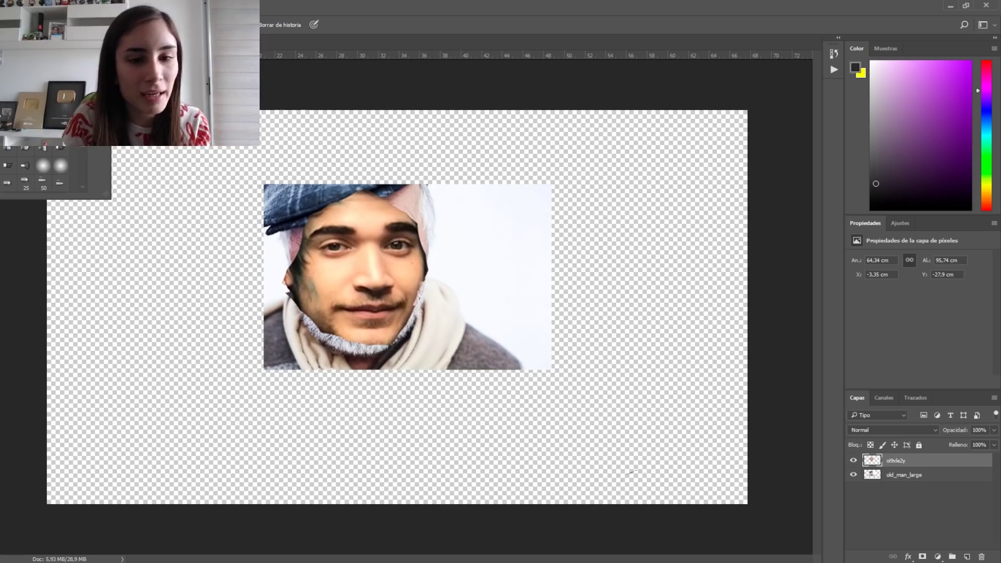
key(Escape)
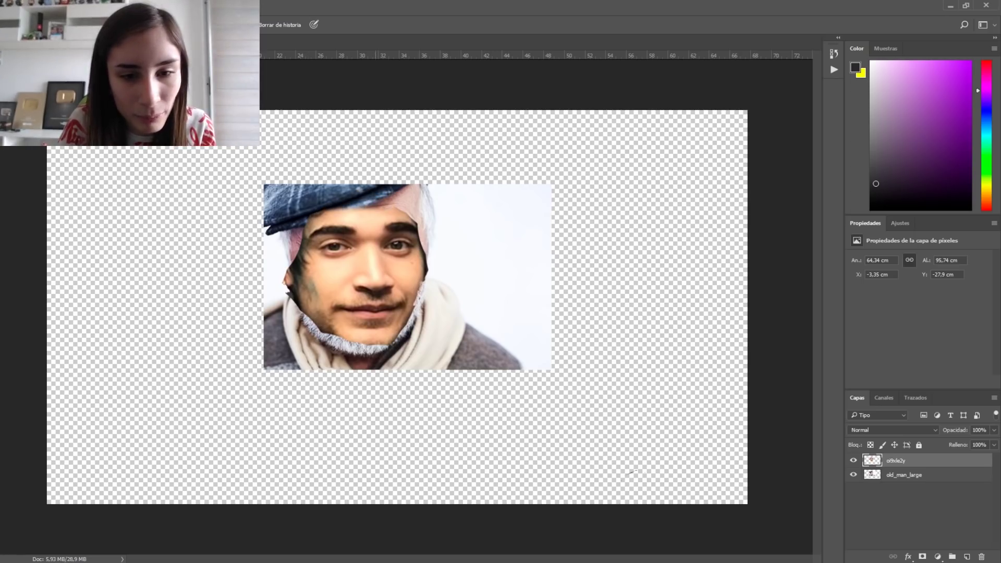
click(40, 25)
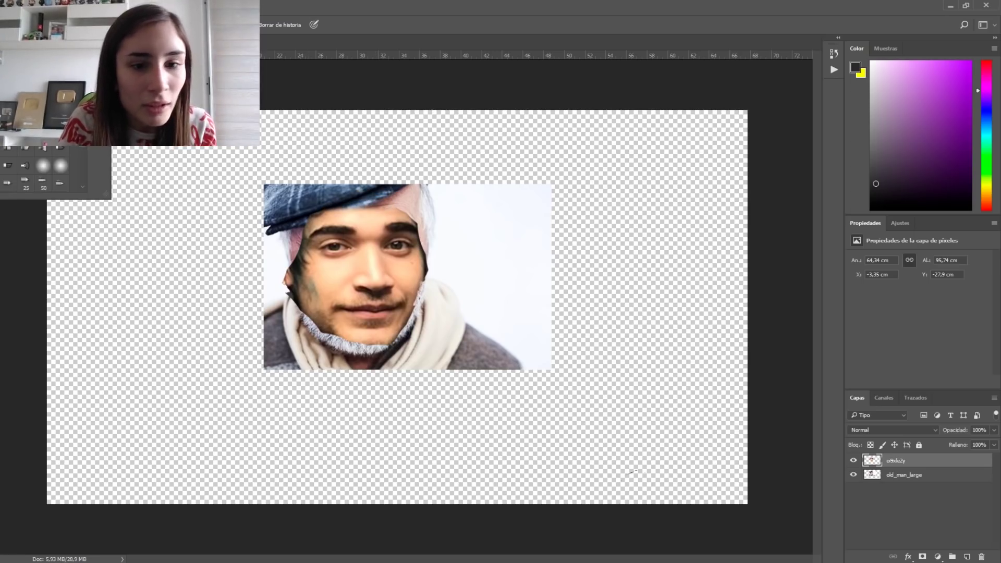
key(Escape)
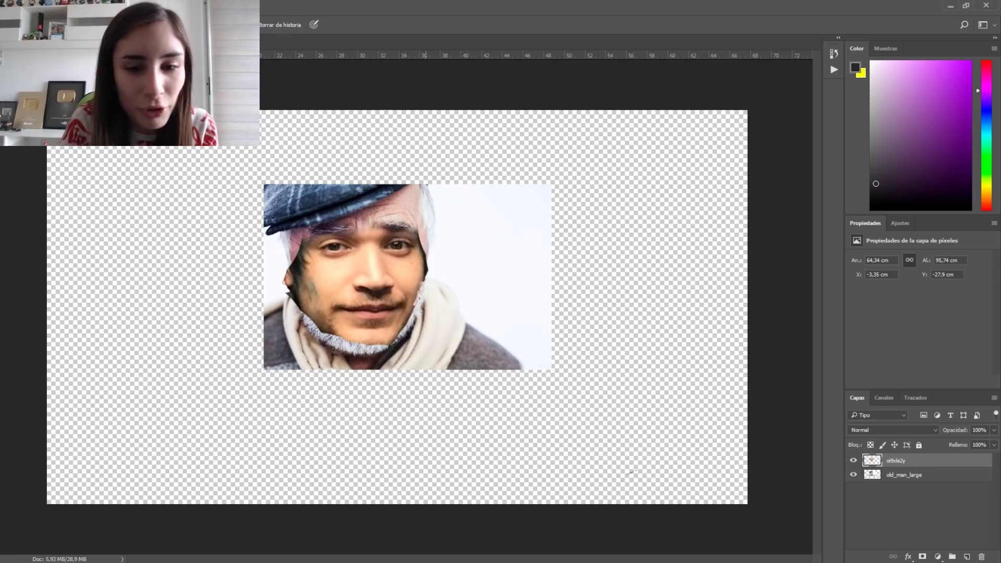
mouse_move(422, 250)
mouse_down()
mouse_move(399, 339)
mouse_move(290, 277)
mouse_move(306, 240)
mouse_up()
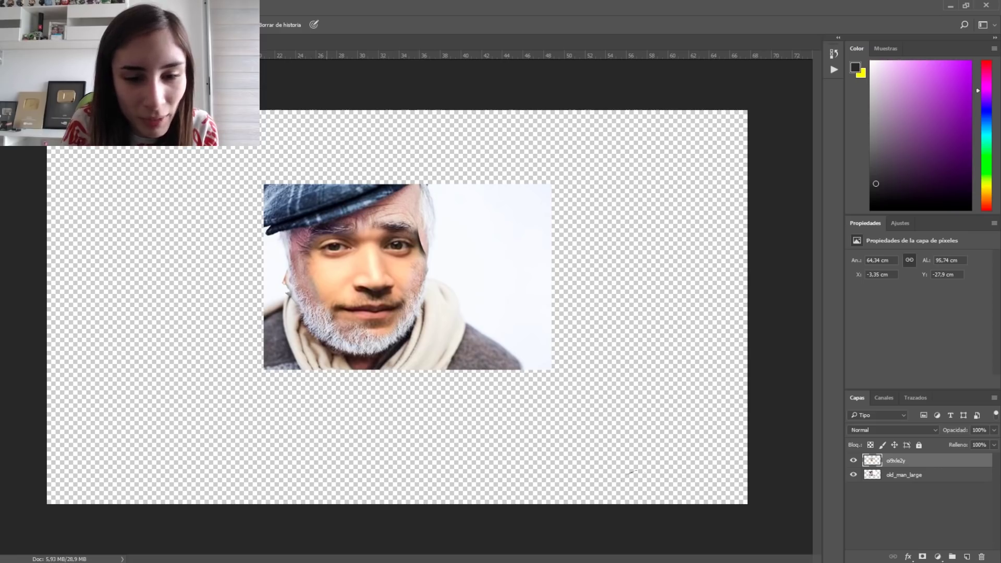
drag(368, 327, 392, 320)
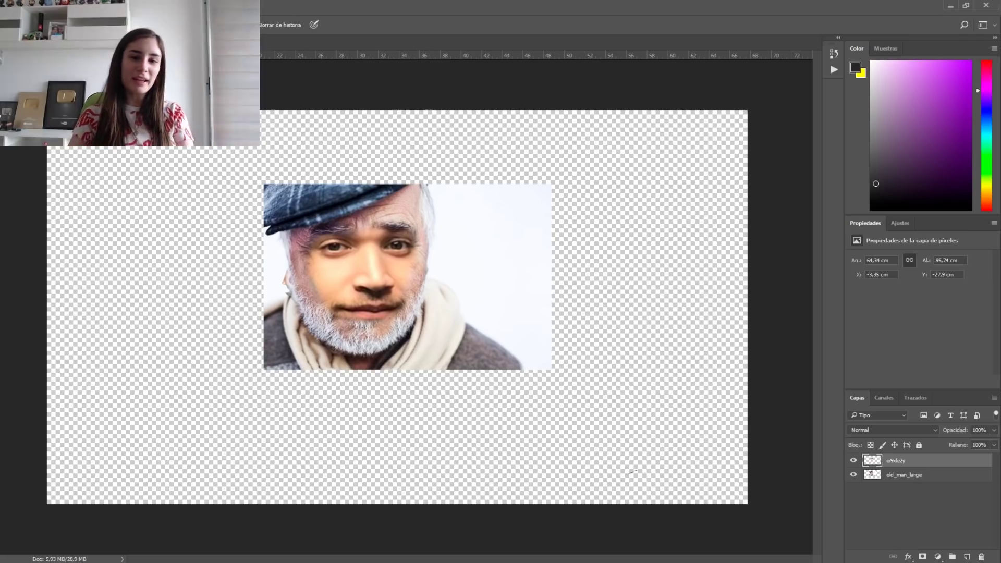
- Nudge the pasted face up-left, then scale it and move it up over the old man's face
key(v)
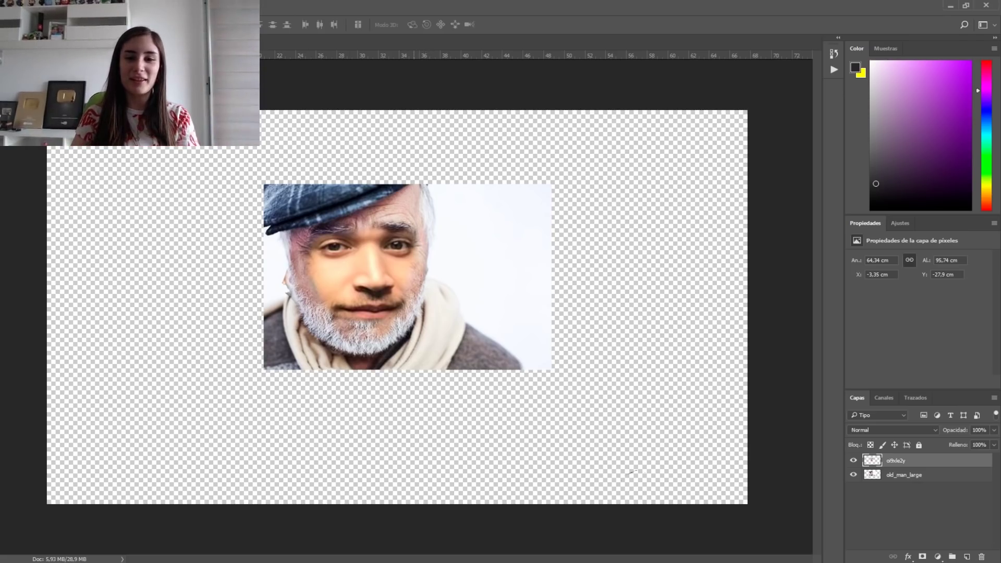
drag(403, 243, 390, 234)
key(ctrl+t)
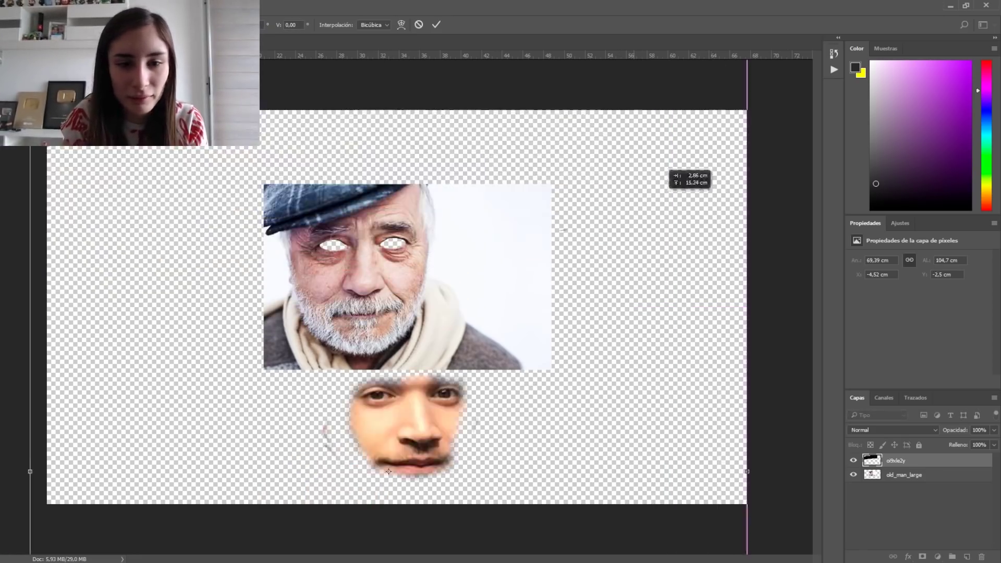
drag(393, 460, 340, 317)
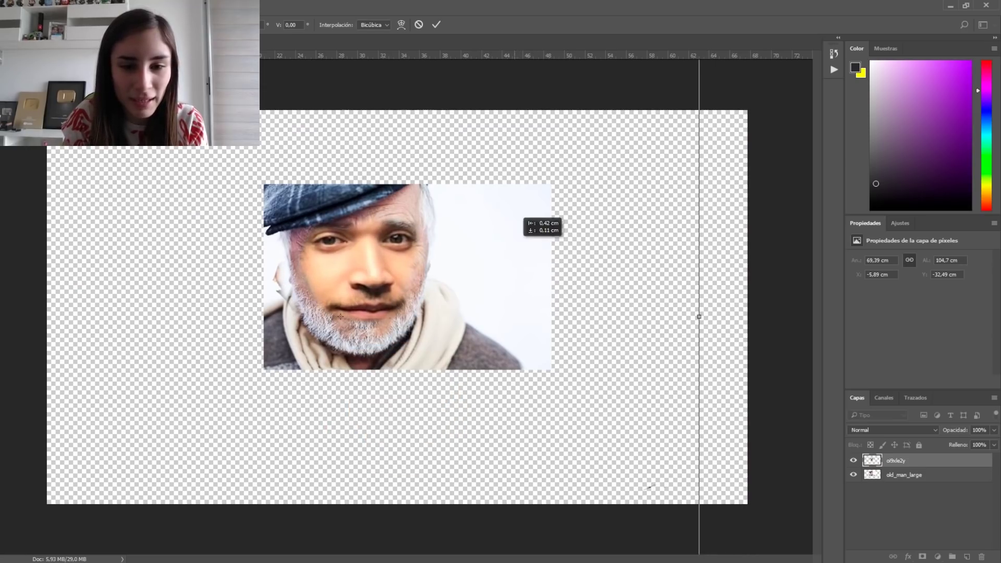
click(436, 24)
key(e)
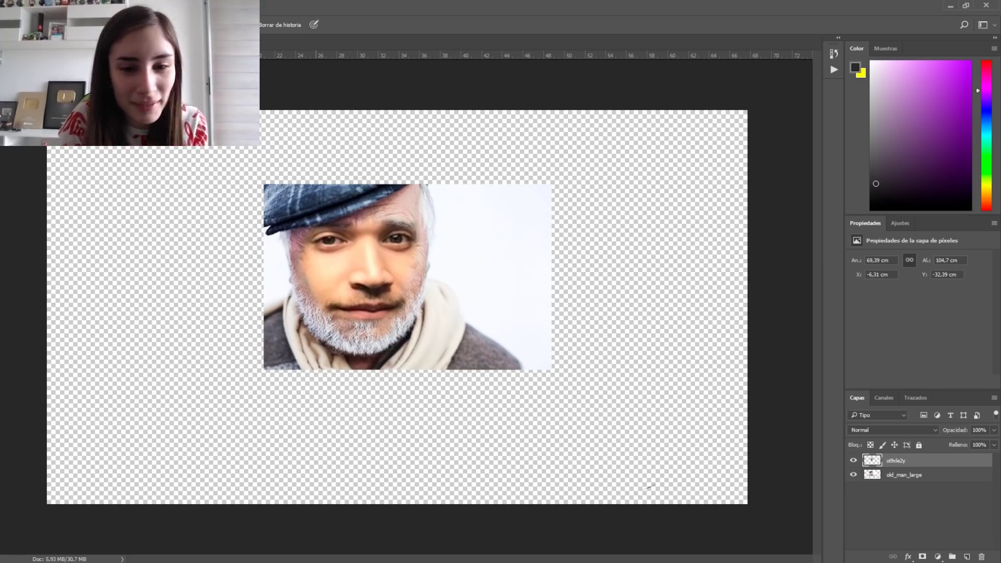
- Erase the pasted face's cheeks, nose, moustache and between the eyes, then nudge it down slightly
mouse_move(380, 276)
mouse_down()
mouse_move(323, 265)
mouse_move(396, 258)
mouse_move(389, 290)
mouse_move(336, 293)
mouse_up()
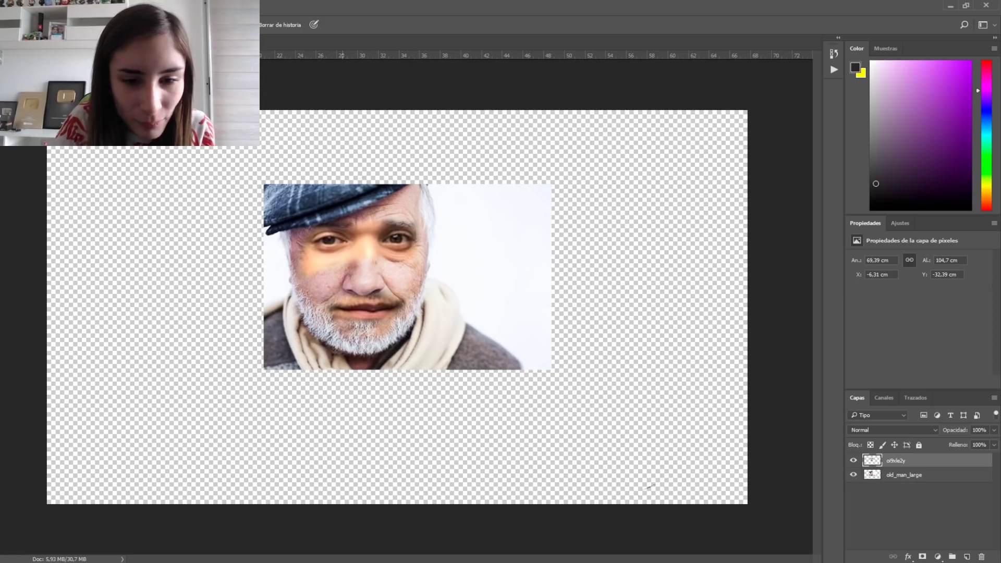
drag(300, 252, 357, 259)
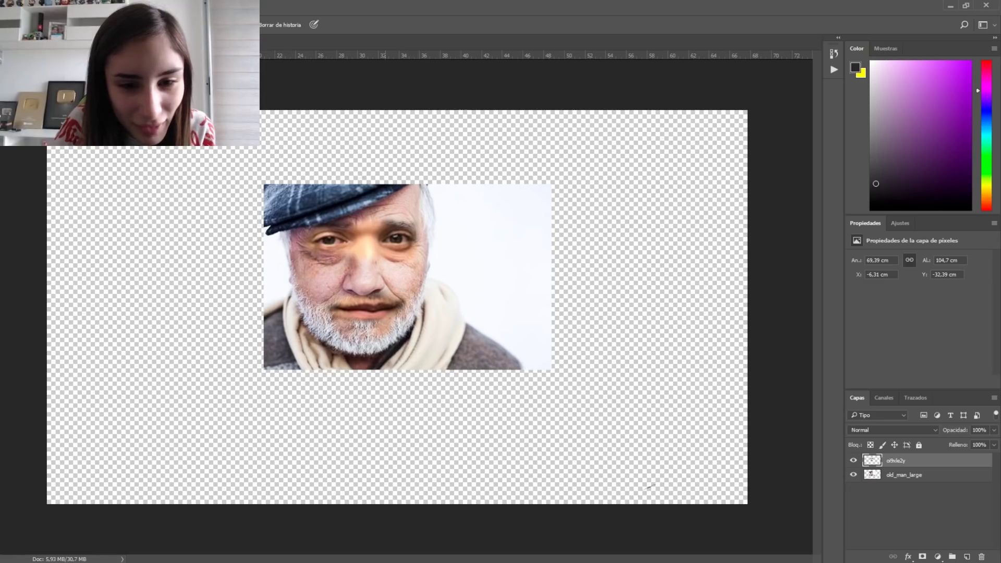
drag(362, 251, 368, 243)
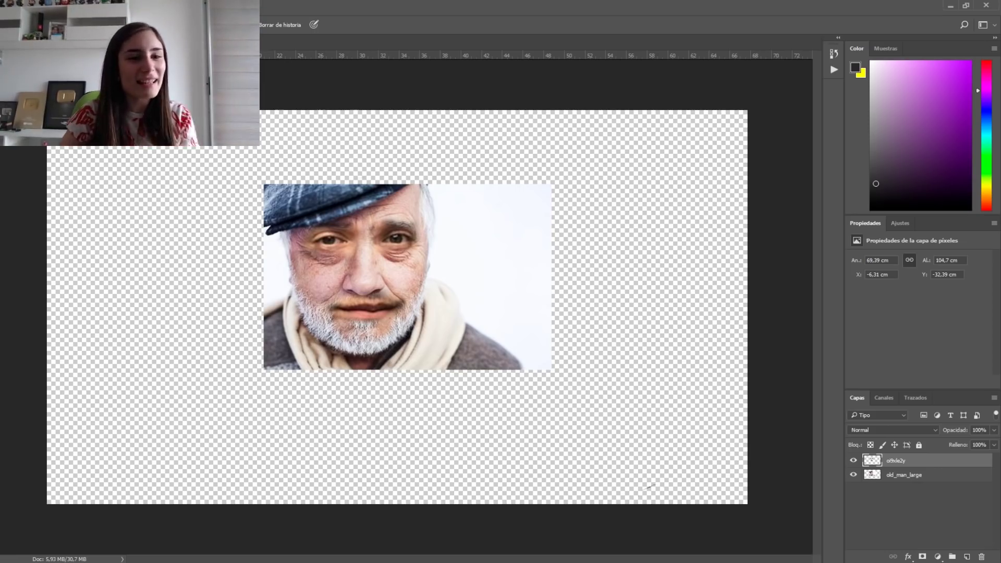
key(v)
drag(334, 211, 334, 217)
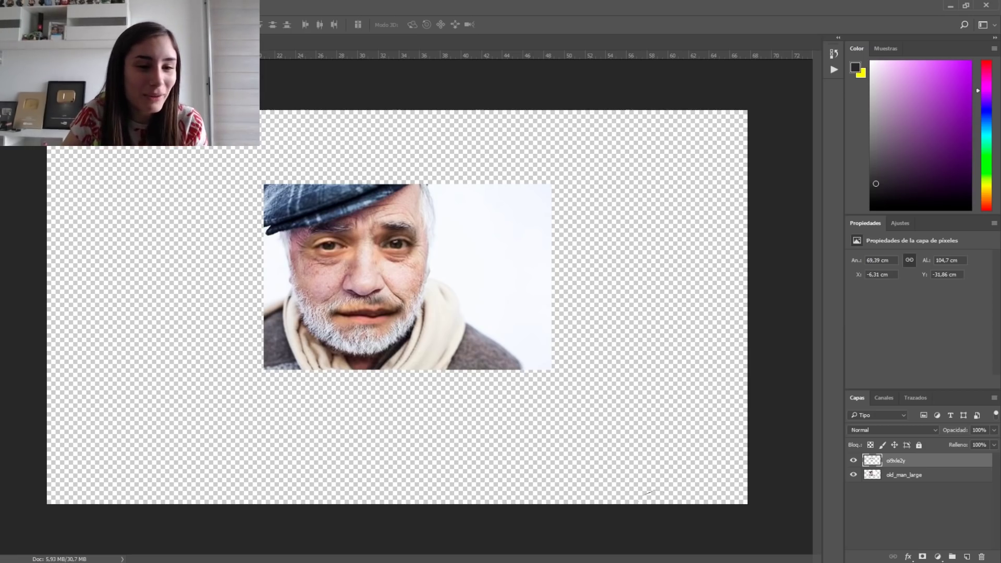
- Zoom in for a close-up of the blended bearded face, then zoom back out
key(z)
drag(357, 284, 449, 287)
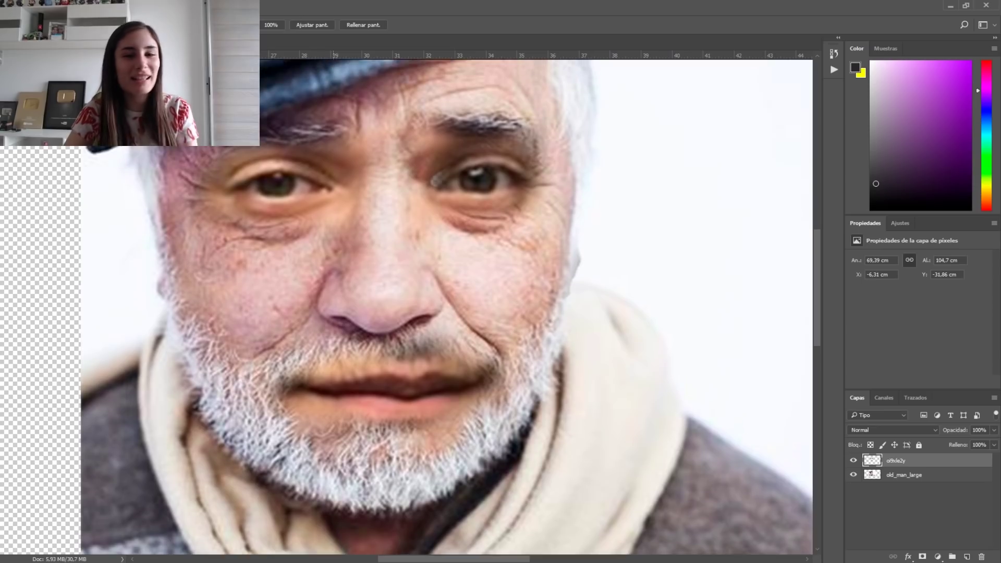
scroll(446, 302, up, 2)
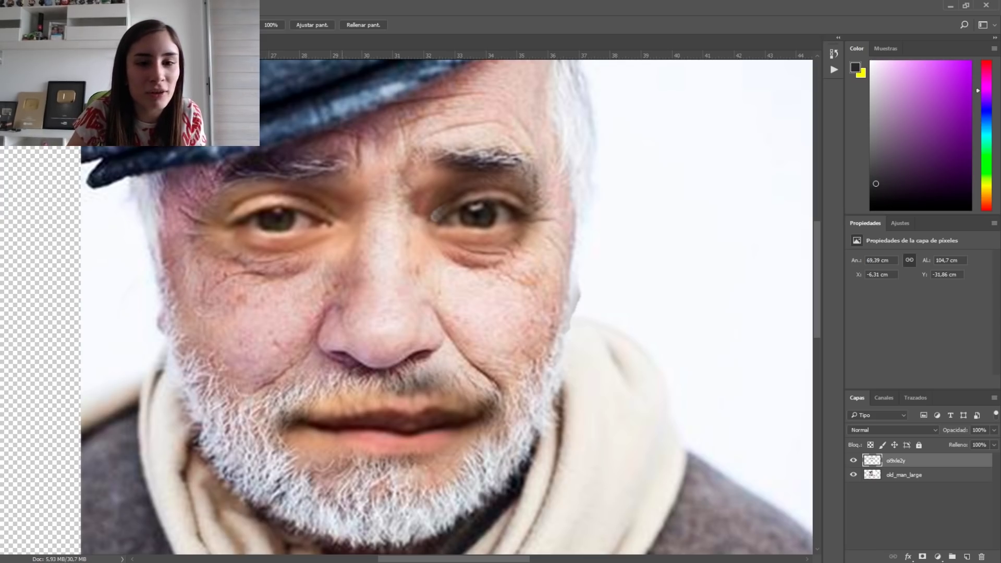
key(ctrl+minus)
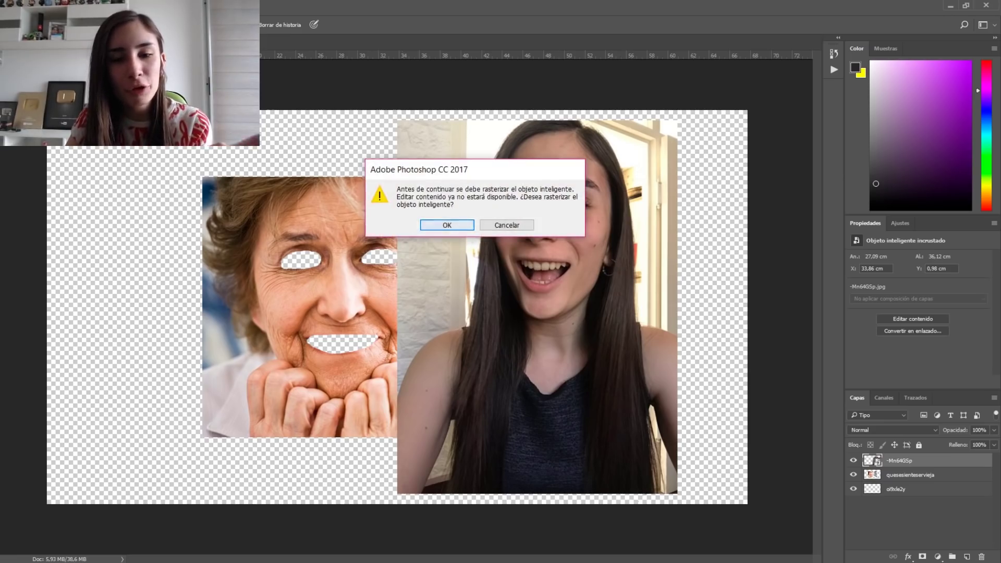
- Rasterize the young woman's photo layer and move it right to uncover the older woman
click(446, 225)
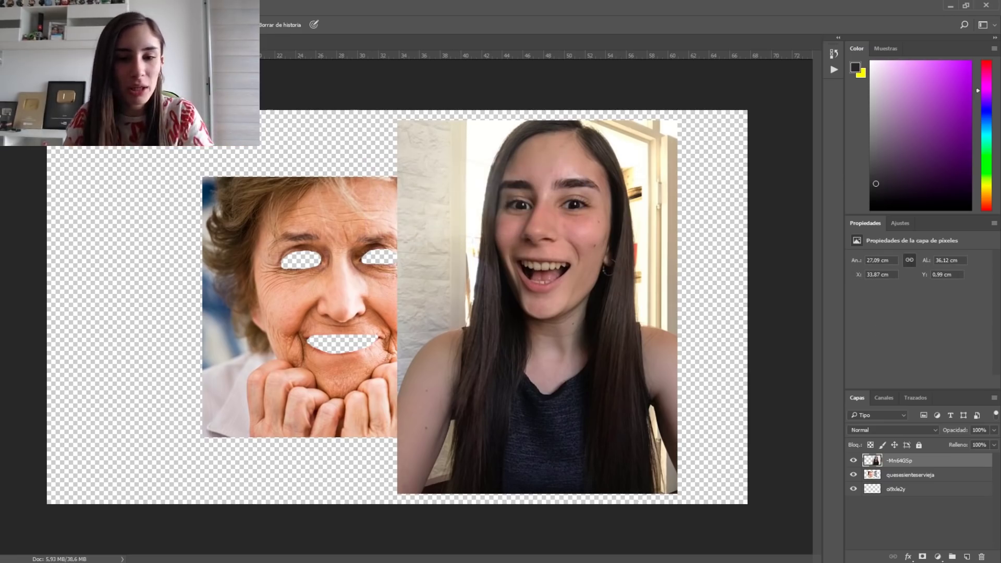
key(v)
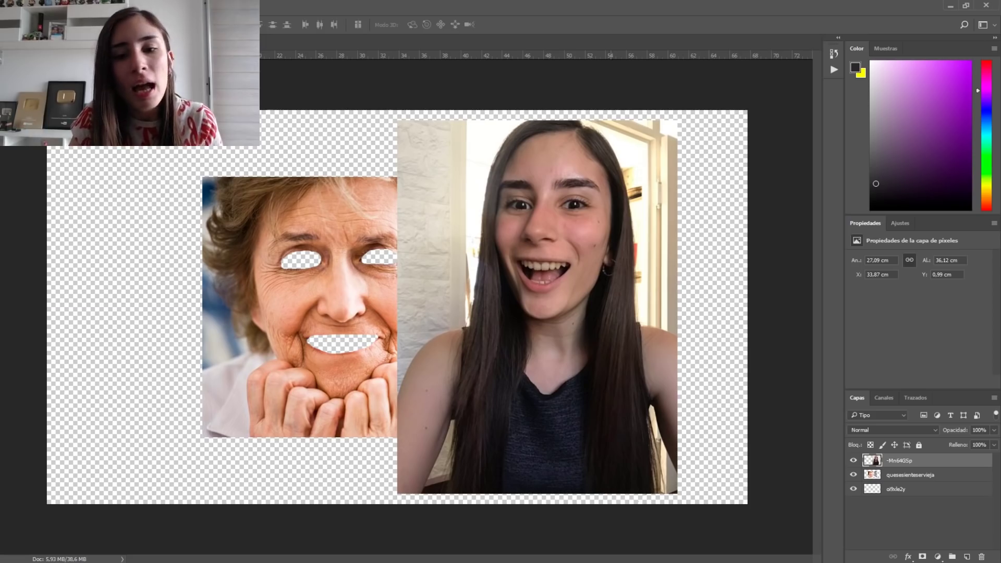
drag(537, 313, 699, 313)
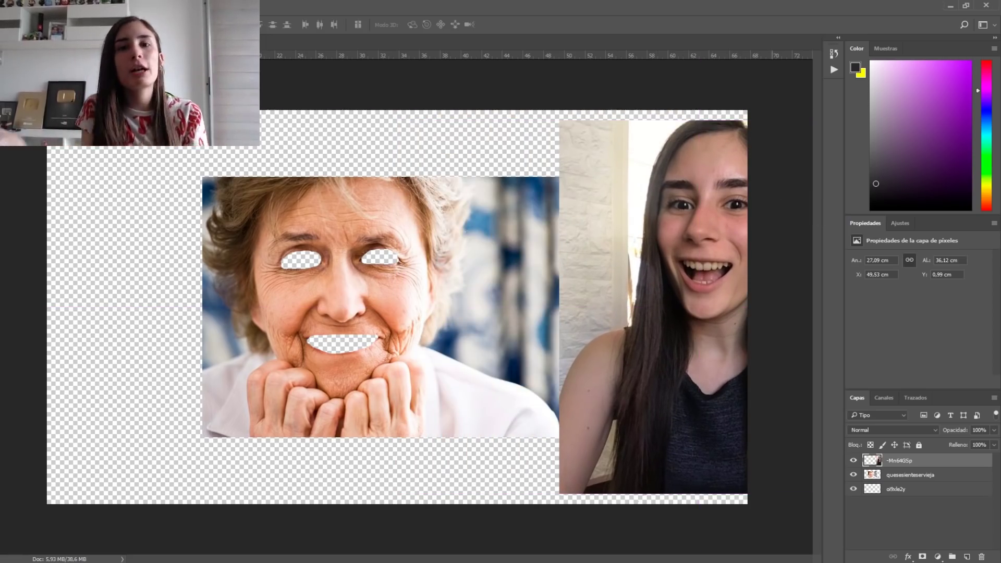
- Drag the young woman's photo back and forth until it sits over the older woman's face
drag(652, 171, 439, 176)
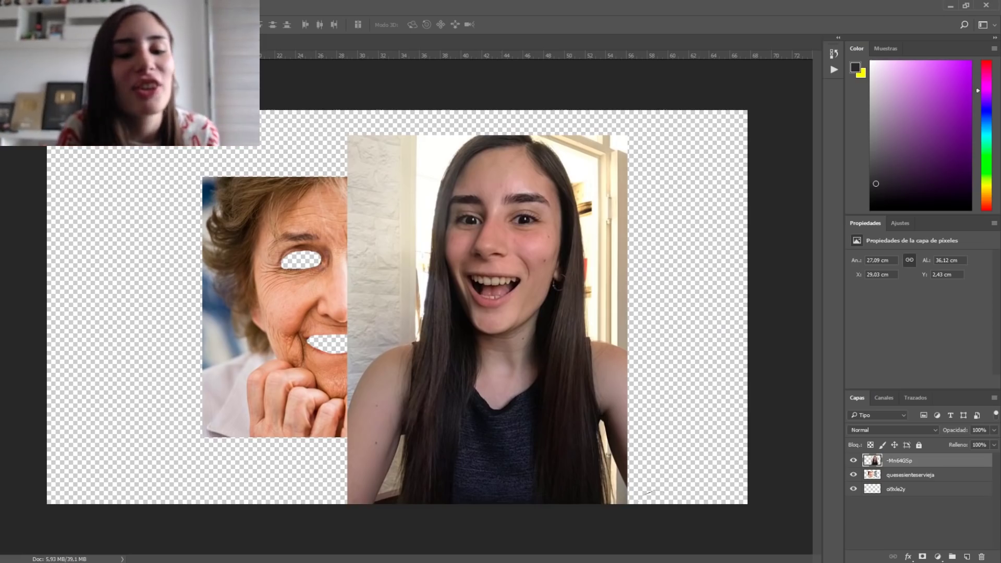
drag(501, 413, 650, 397)
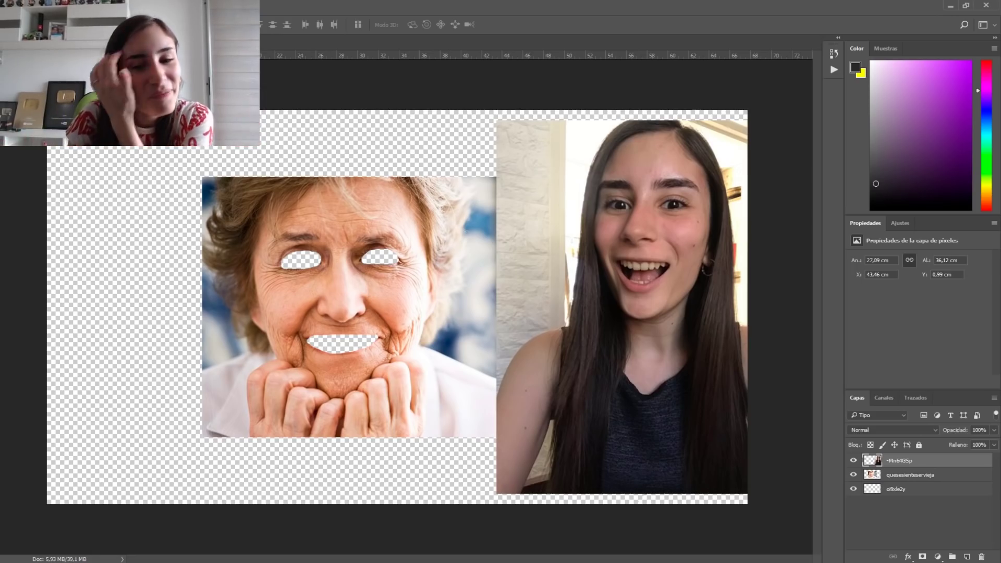
drag(589, 266, 281, 281)
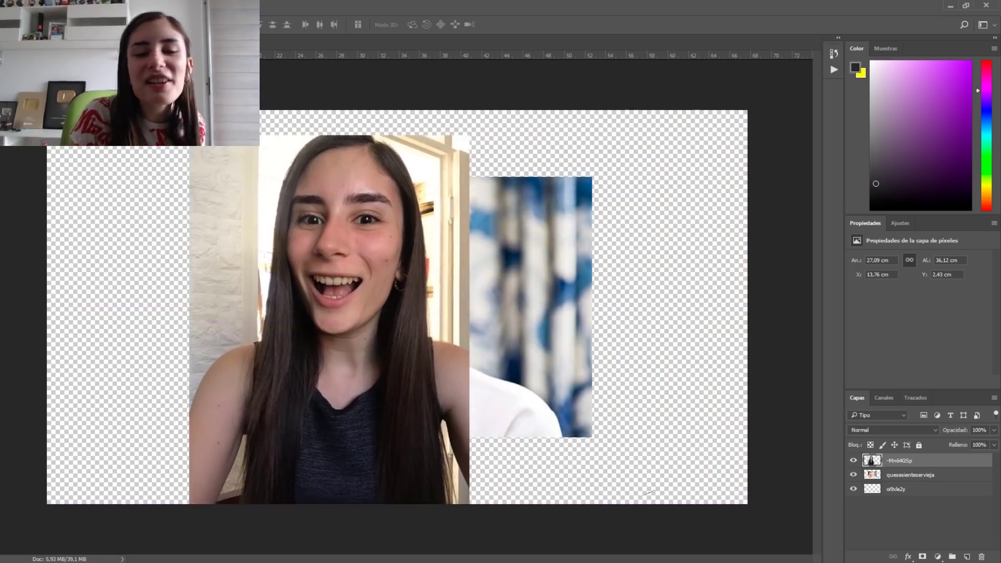
drag(346, 209, 391, 258)
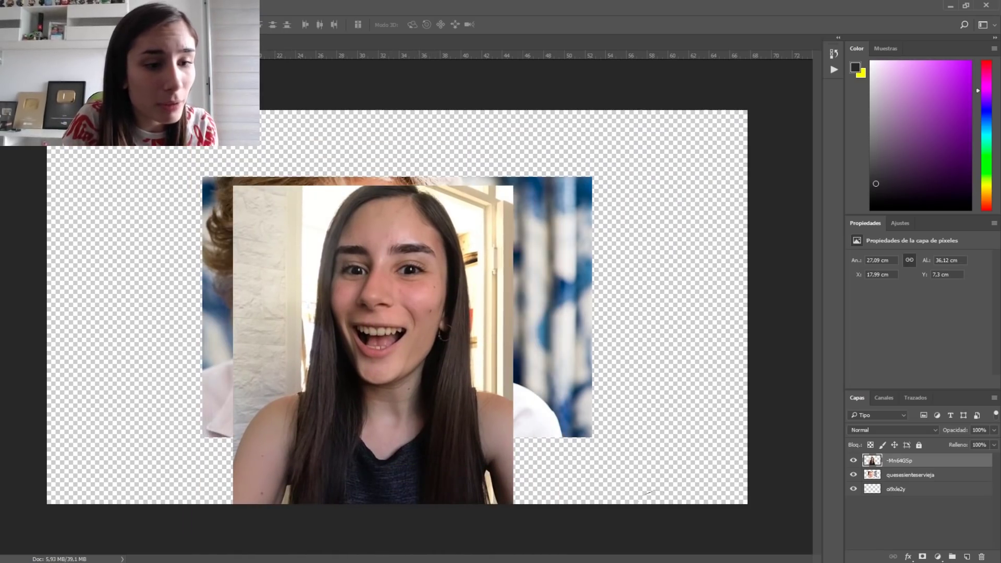
- Scale up the young woman's photo and commit it, overlapping the older woman's right side
key(ctrl+t)
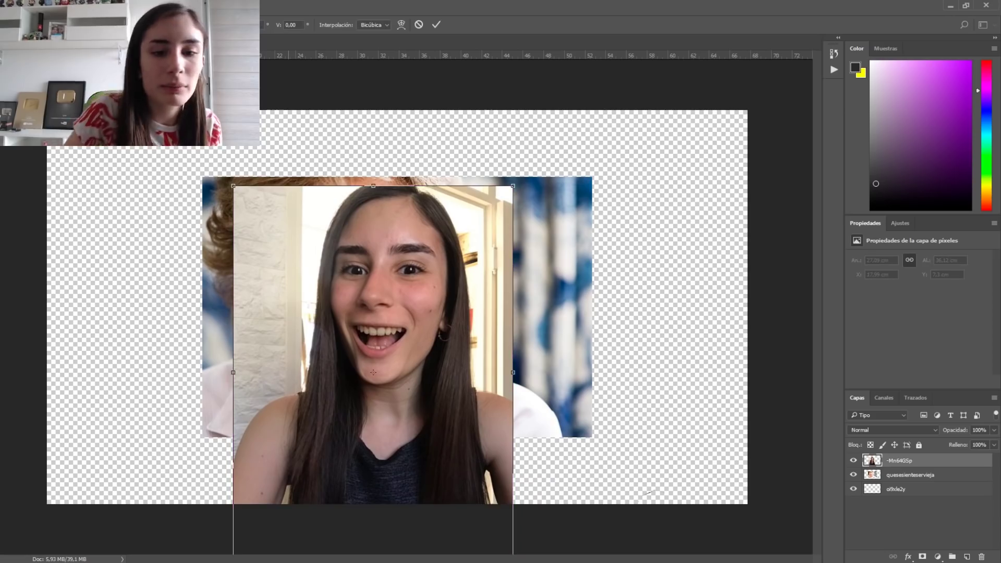
drag(513, 186, 615, 90)
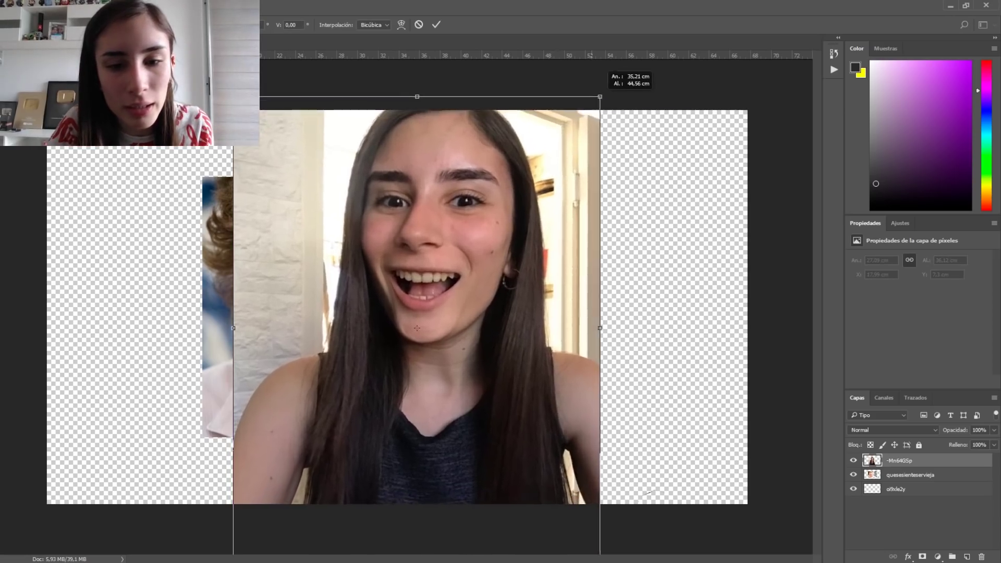
drag(555, 189, 472, 259)
drag(341, 394, 561, 370)
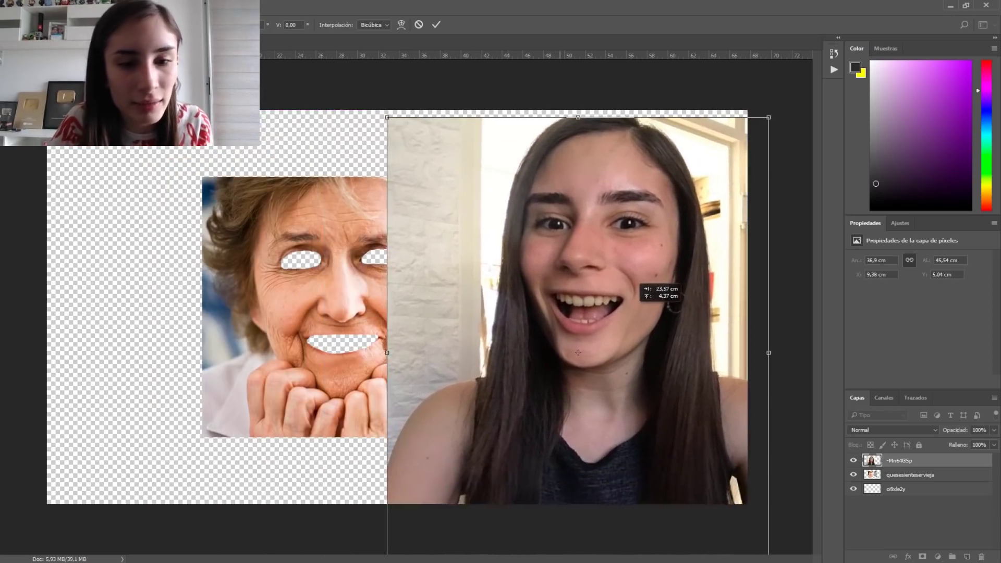
drag(620, 321, 616, 322)
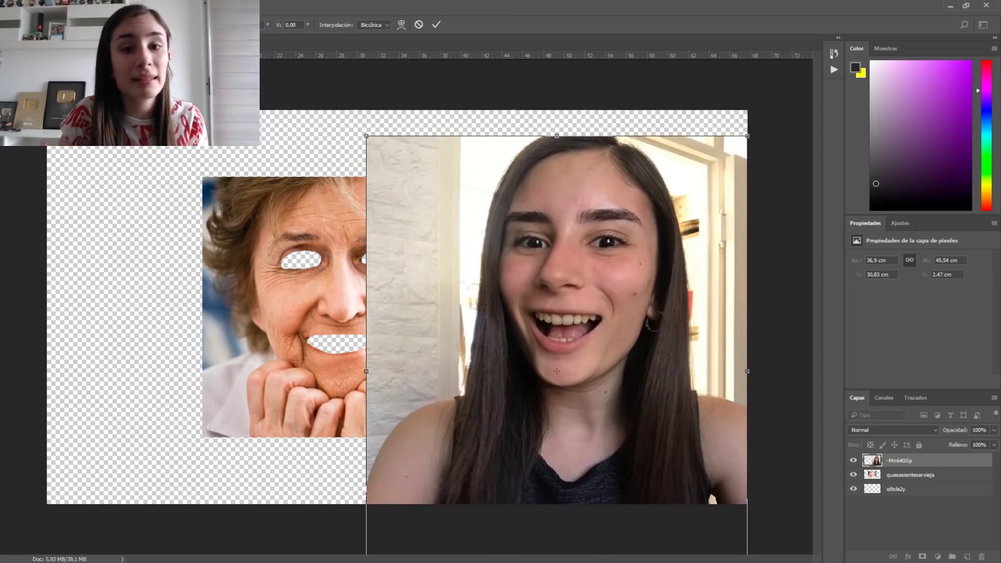
drag(748, 135, 732, 147)
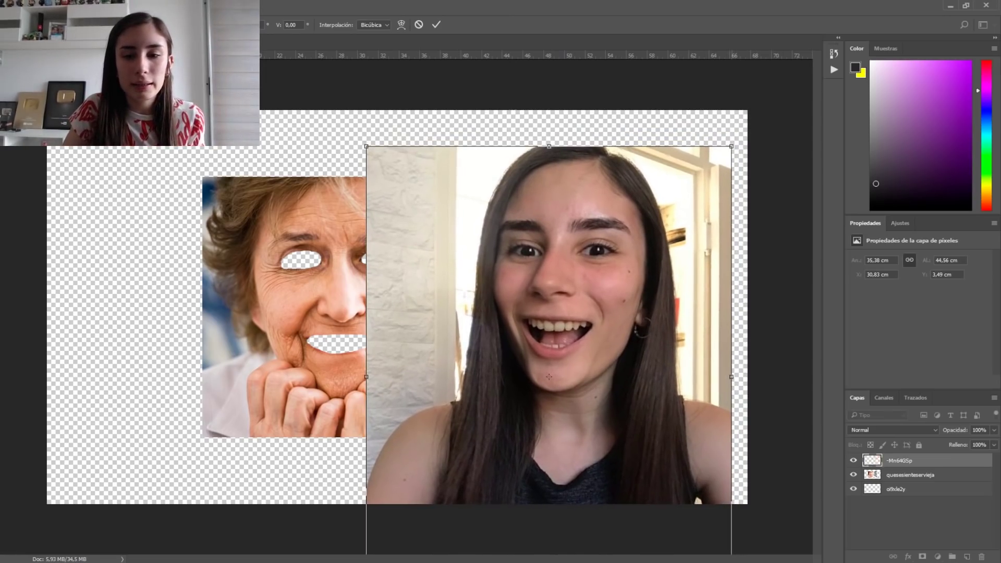
click(436, 25)
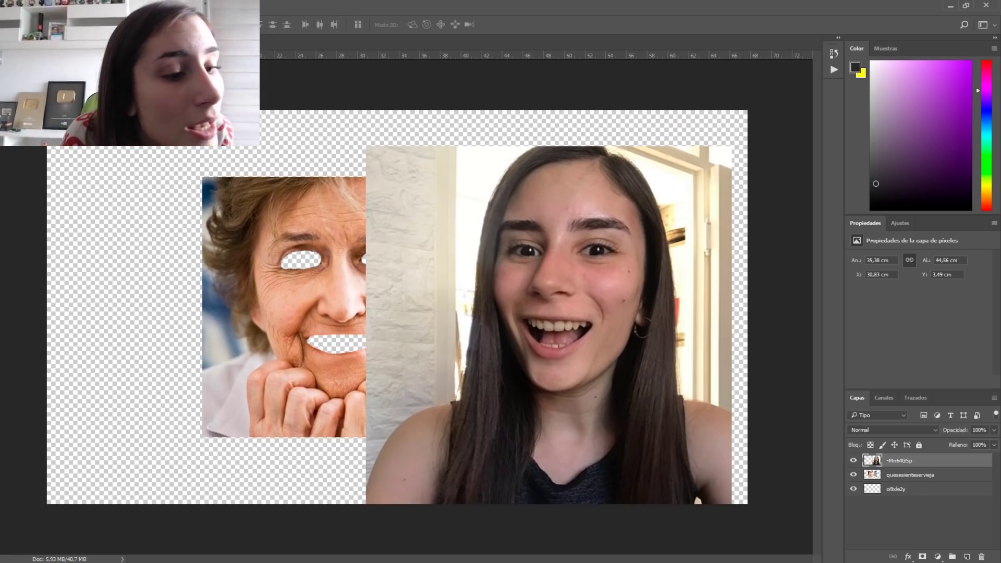
- Erase the background strips on both sides of the young woman
key(l)
drag(412, 156, 417, 360)
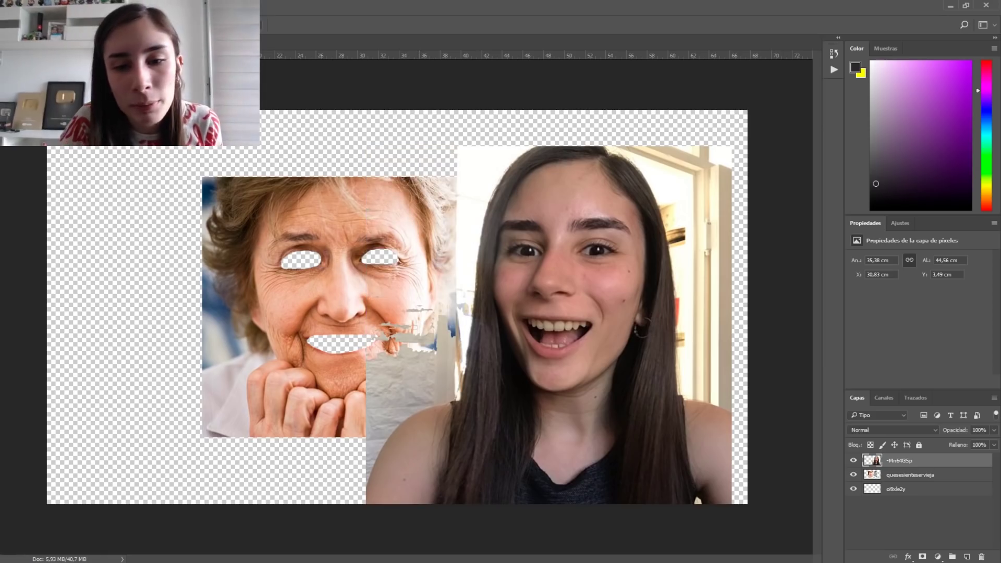
drag(490, 156, 469, 360)
drag(667, 151, 704, 397)
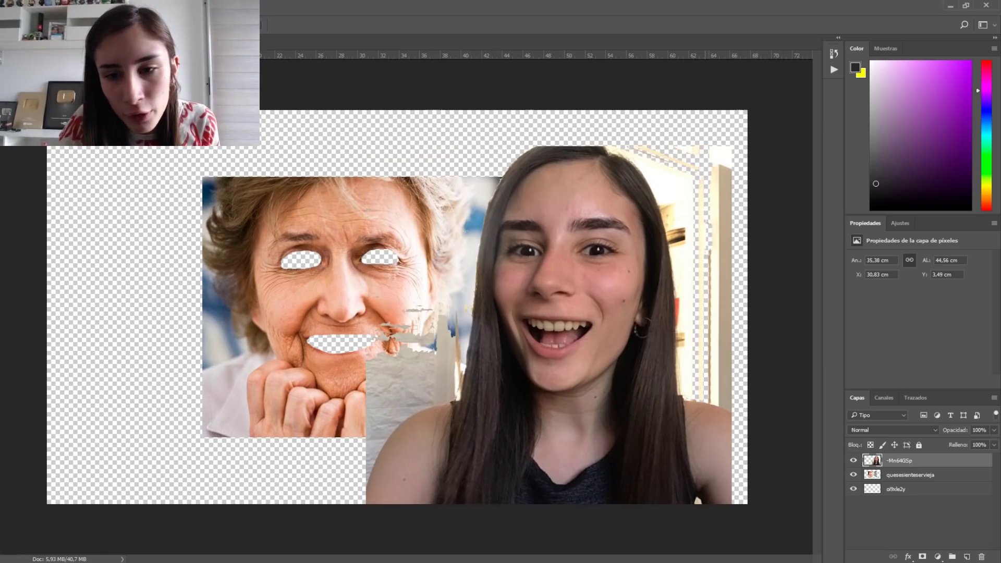
drag(668, 156, 673, 396)
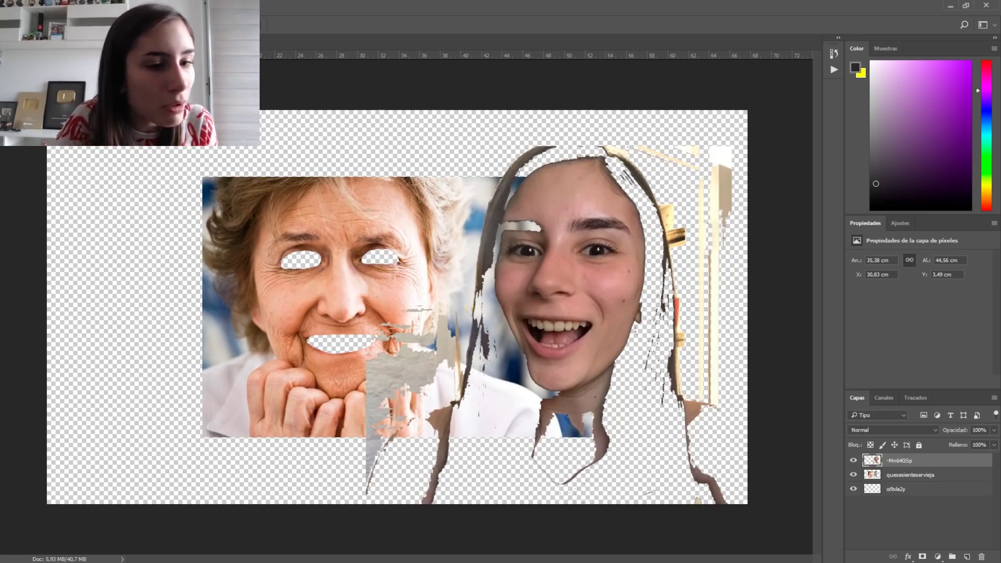
- With the plain Eraser and a soft preset, remove the silver patch and hair between the faces
right_click(1, 199)
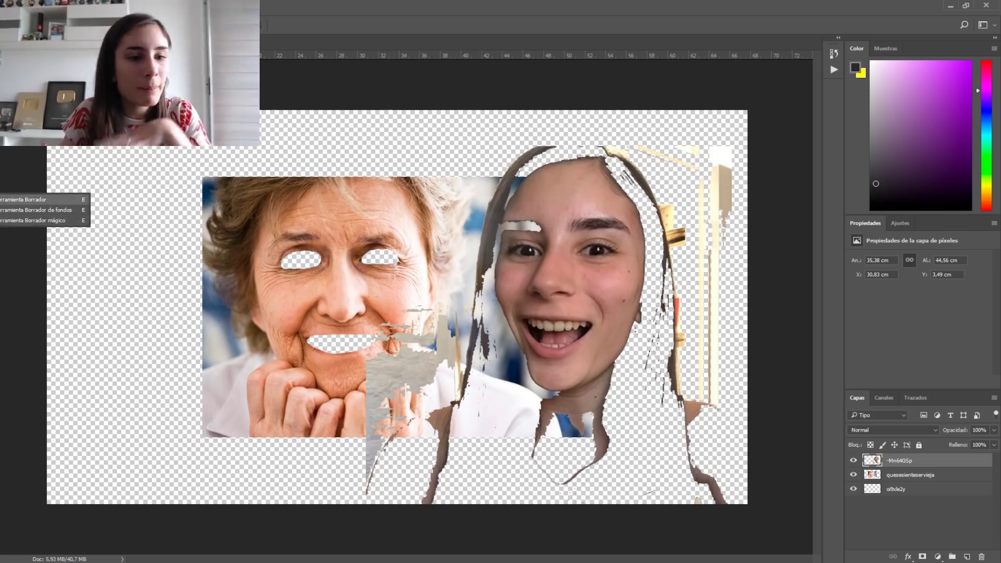
click(23, 199)
click(39, 24)
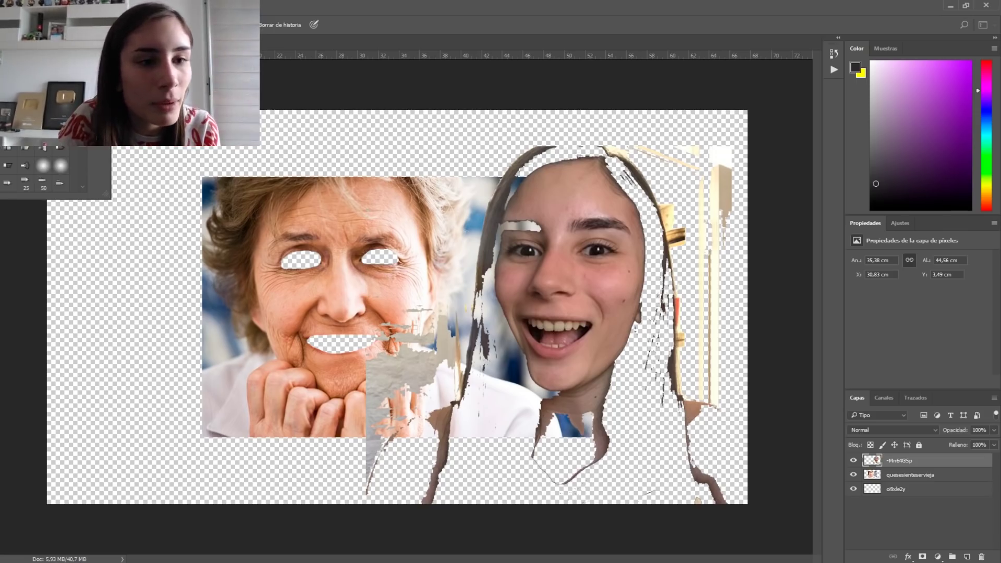
drag(432, 485, 391, 339)
drag(375, 375, 371, 470)
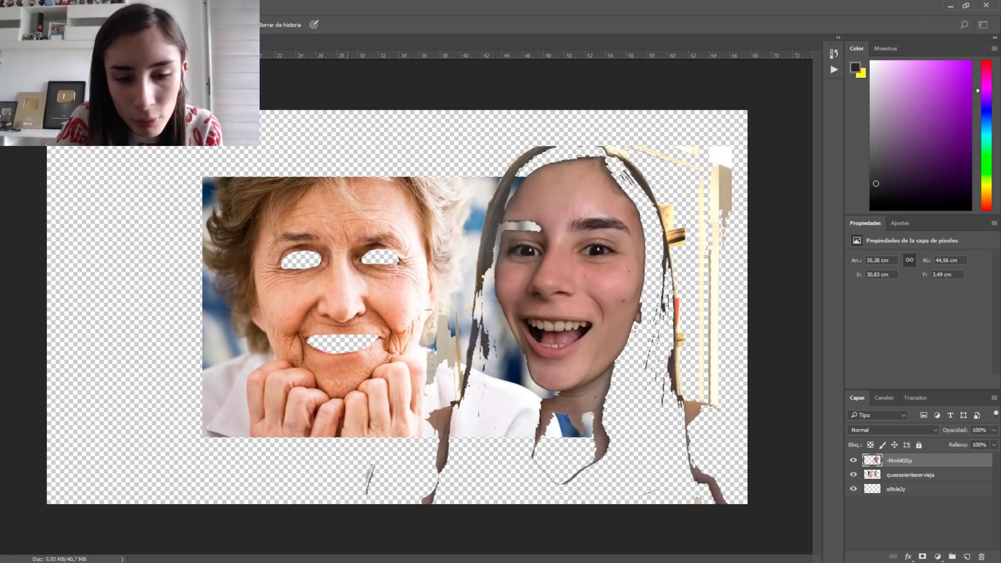
mouse_move(441, 321)
mouse_down()
mouse_move(434, 428)
mouse_move(479, 289)
mouse_up()
drag(485, 339, 431, 499)
- Erase the neck, shoulders, chin remnants and hair along the face's right and upper-left edges
mouse_move(542, 480)
mouse_down()
mouse_move(605, 448)
mouse_move(535, 427)
mouse_move(663, 386)
mouse_move(715, 501)
mouse_up()
drag(688, 404, 723, 152)
drag(658, 151, 605, 156)
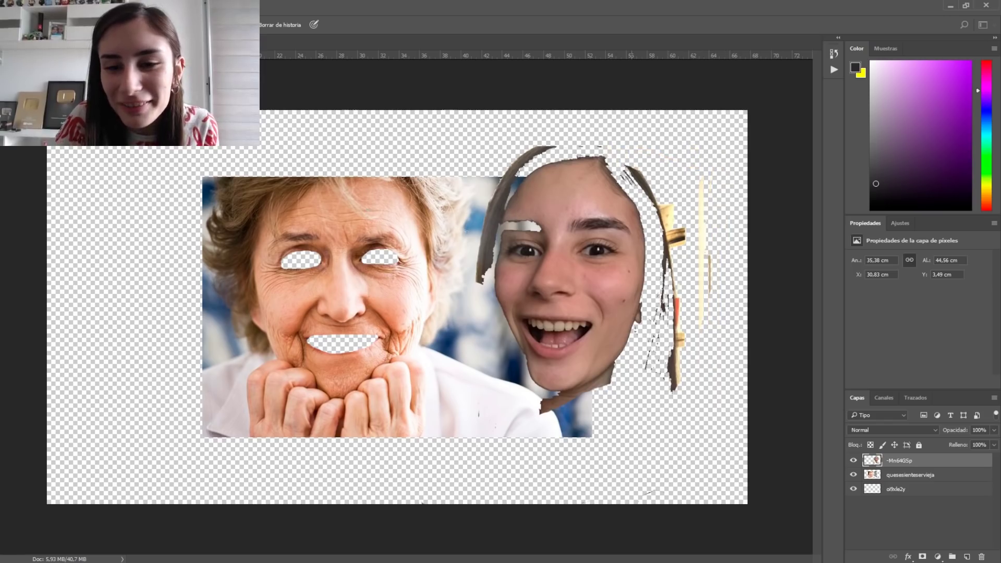
drag(675, 245, 639, 180)
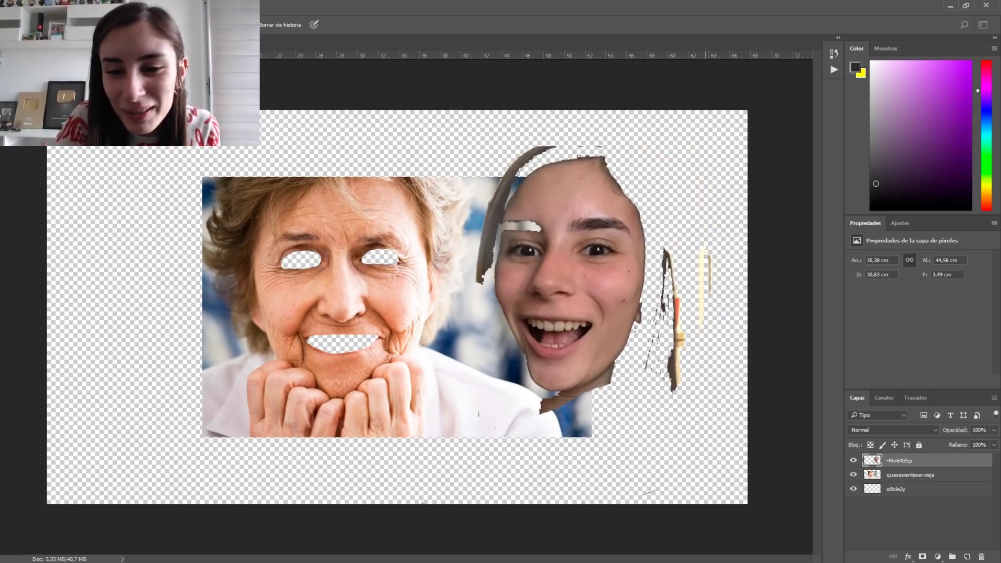
drag(710, 255, 675, 328)
mouse_move(665, 248)
mouse_down()
mouse_move(678, 360)
mouse_move(647, 391)
mouse_up()
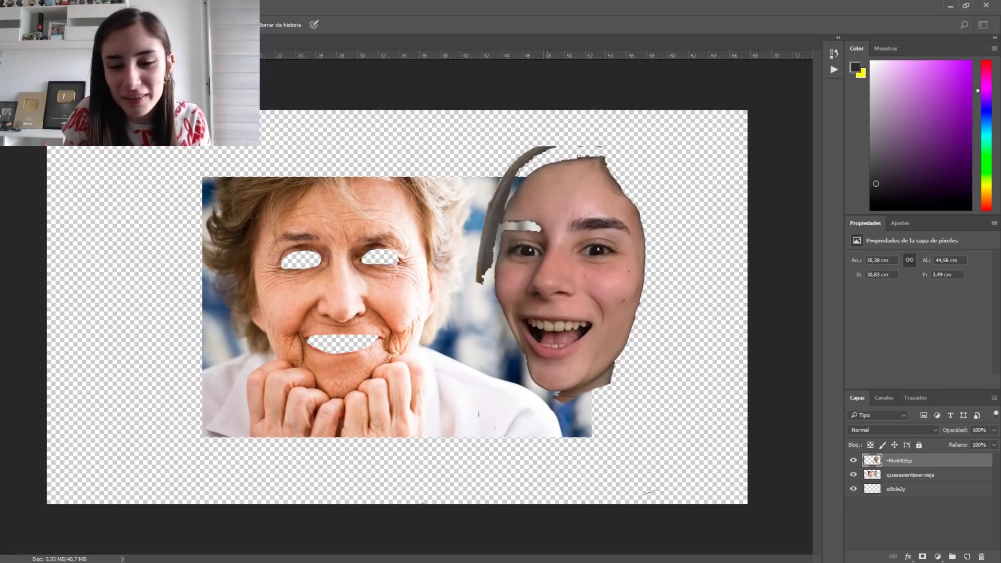
drag(554, 399, 611, 371)
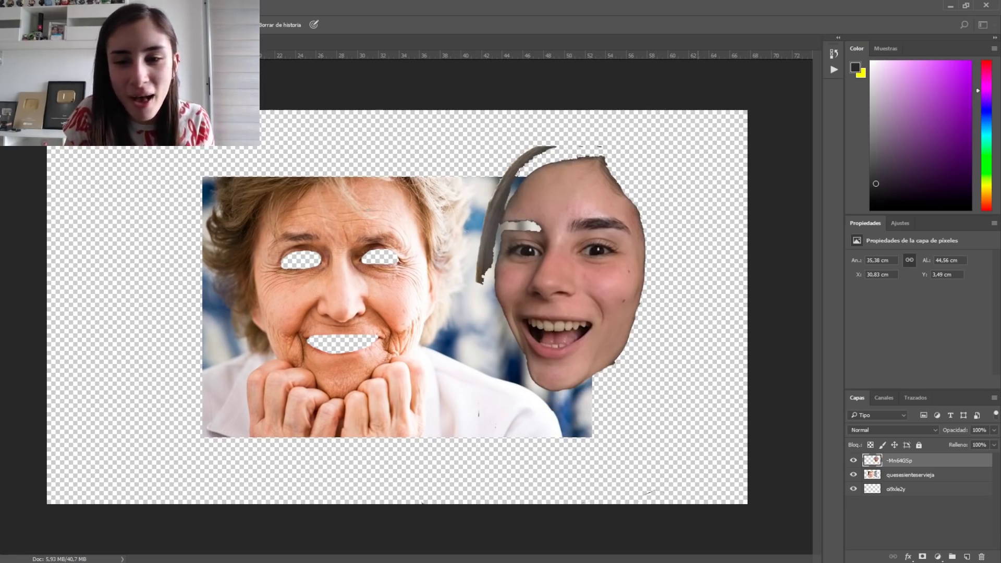
mouse_move(607, 169)
mouse_down()
mouse_move(521, 161)
mouse_move(498, 200)
mouse_move(480, 279)
mouse_up()
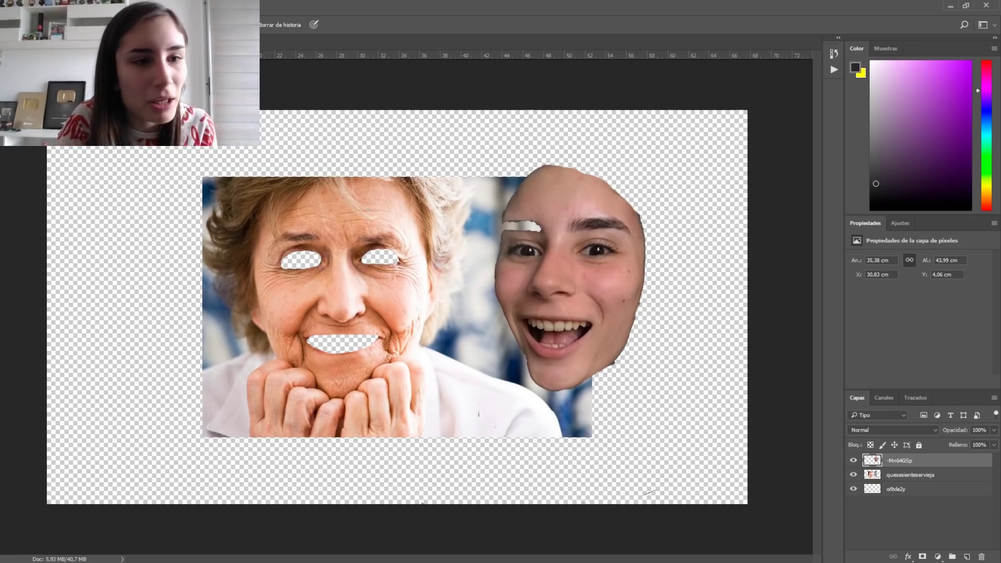
- Move the young face onto the elderly woman's face and enlarge it to cover her head
key(v)
mouse_move(601, 267)
mouse_down()
mouse_move(371, 276)
mouse_move(382, 283)
mouse_up()
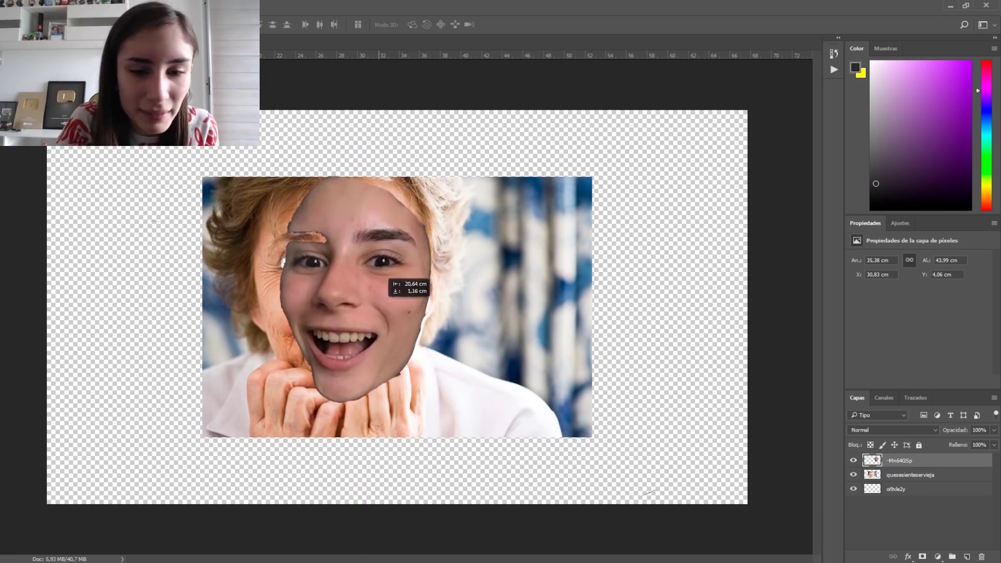
key(ctrl+t)
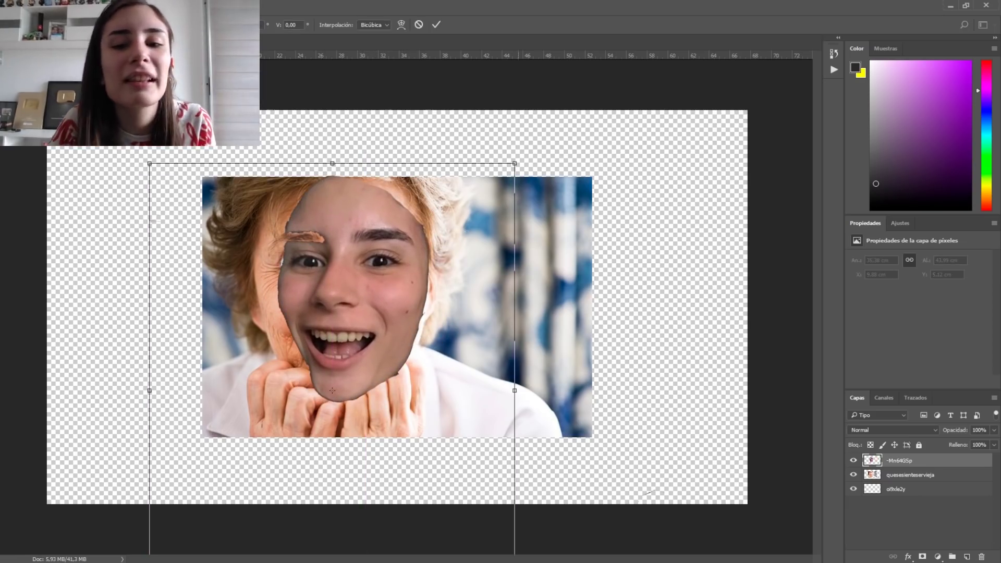
drag(515, 163, 560, 135)
drag(446, 223, 406, 234)
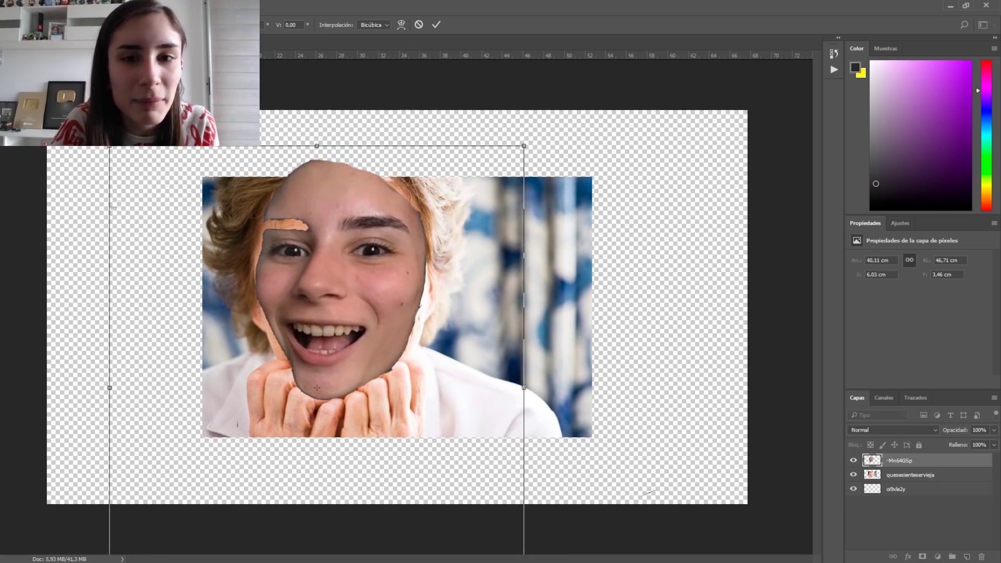
key(Return)
key(e)
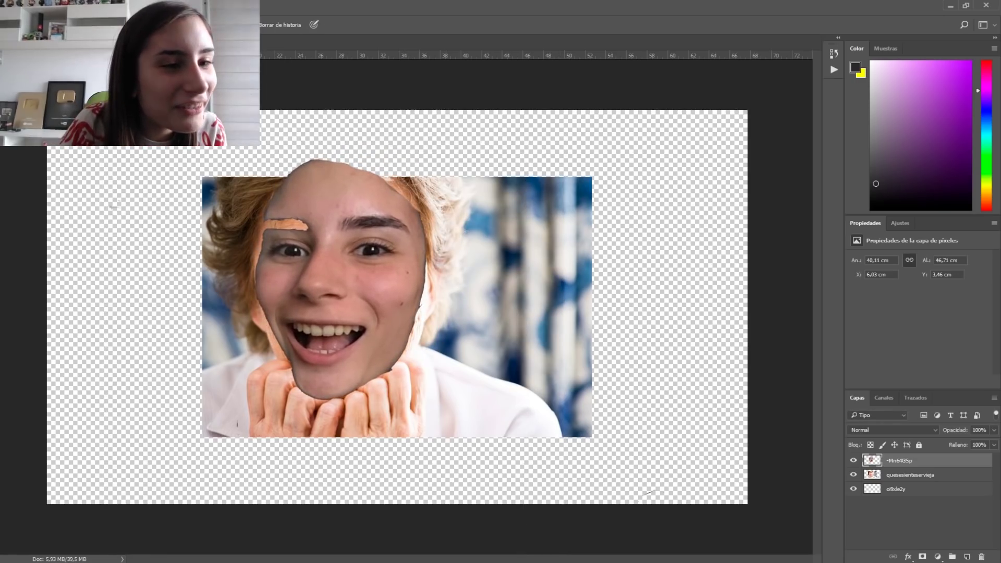
right_click(114, 205)
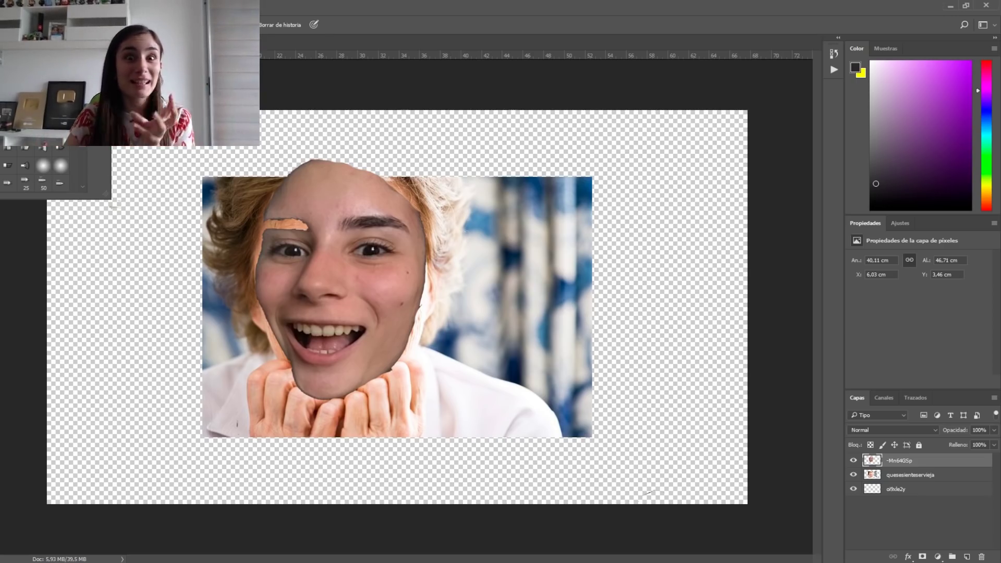
- Erase the face above the photo's top edge, restore wrinkled forehead and cheek edges, and nudge the face down-right
drag(350, 167, 302, 173)
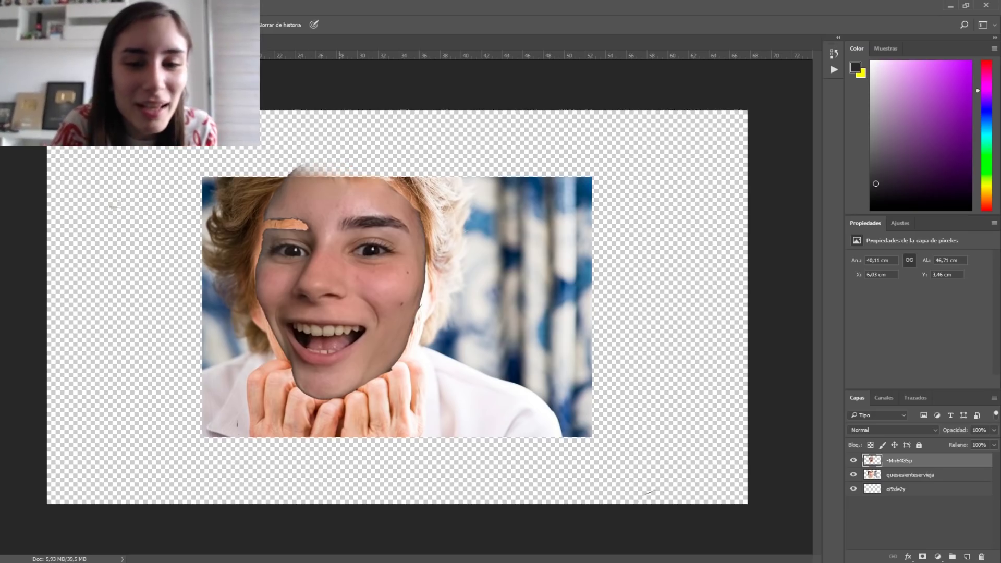
drag(376, 177, 284, 193)
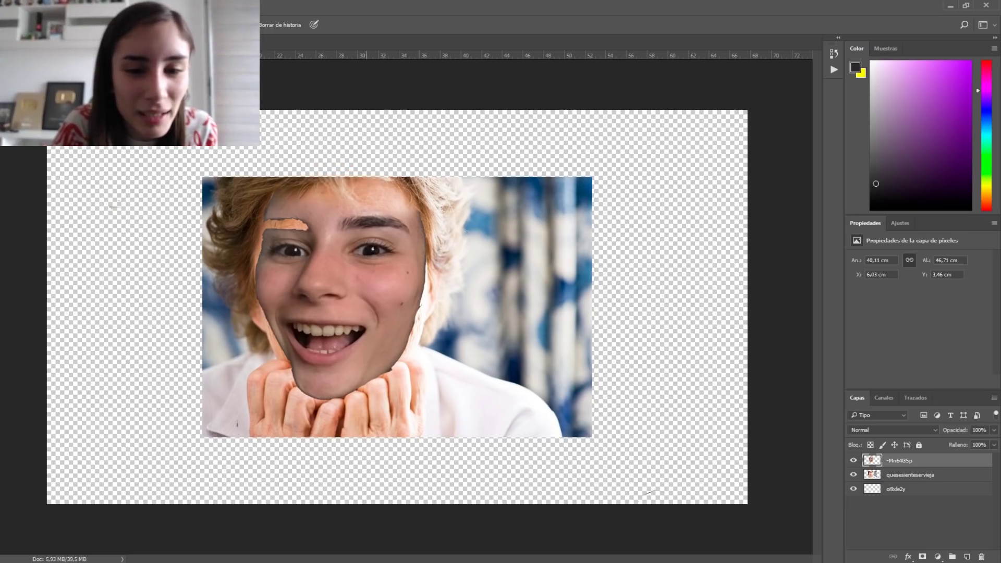
mouse_move(342, 222)
mouse_down()
mouse_move(404, 219)
mouse_move(417, 230)
mouse_move(347, 225)
mouse_move(415, 248)
mouse_move(401, 354)
mouse_move(360, 386)
mouse_move(307, 391)
mouse_move(289, 358)
mouse_up()
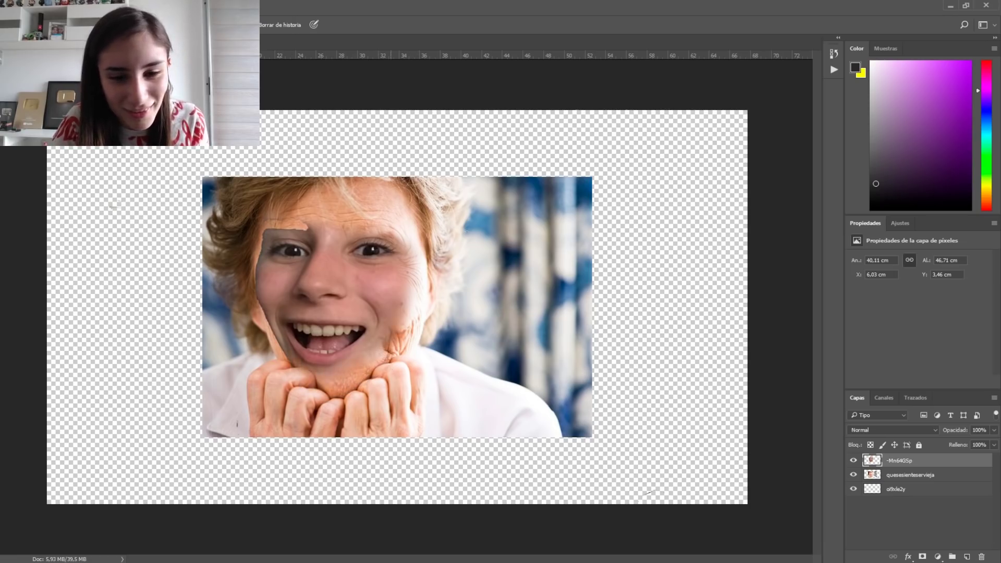
drag(390, 344, 407, 277)
mouse_move(267, 231)
mouse_down()
mouse_move(263, 287)
mouse_move(284, 344)
mouse_up()
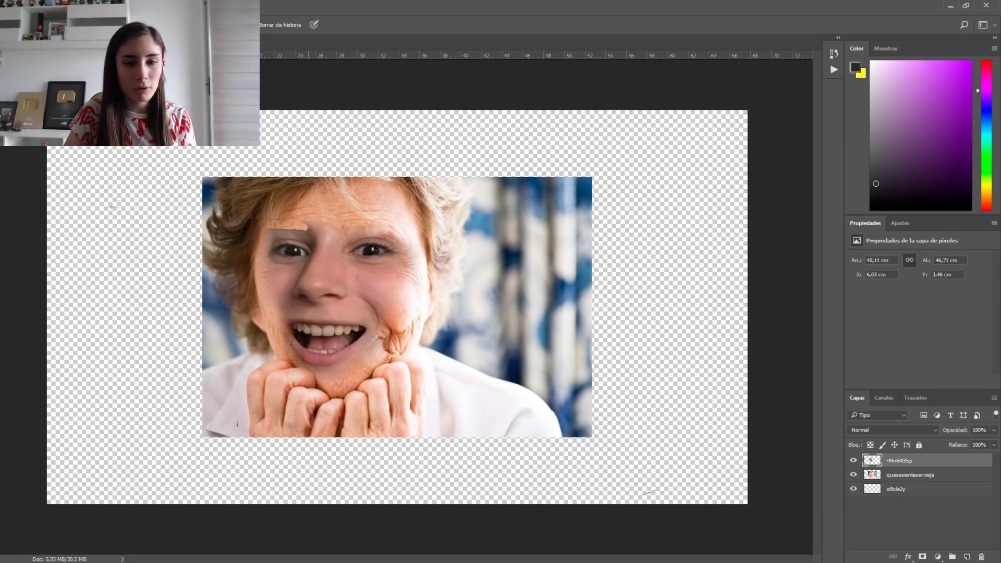
key(v)
drag(349, 250, 366, 270)
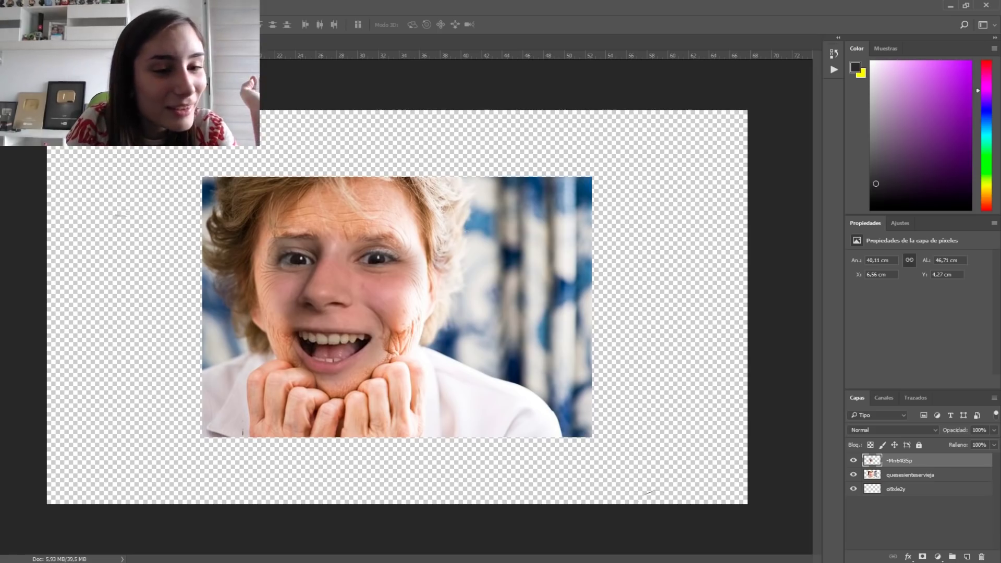
- Soft-erase the nose, mouth corner, chin, cheeks and under-eyes so the old skin blends through
key(e)
click(36, 24)
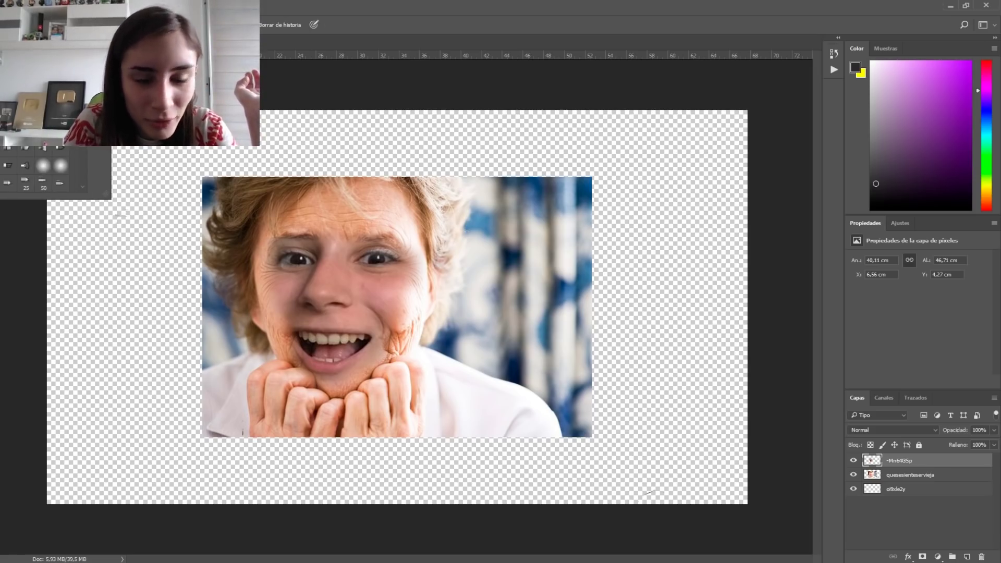
click(120, 216)
drag(292, 309, 393, 313)
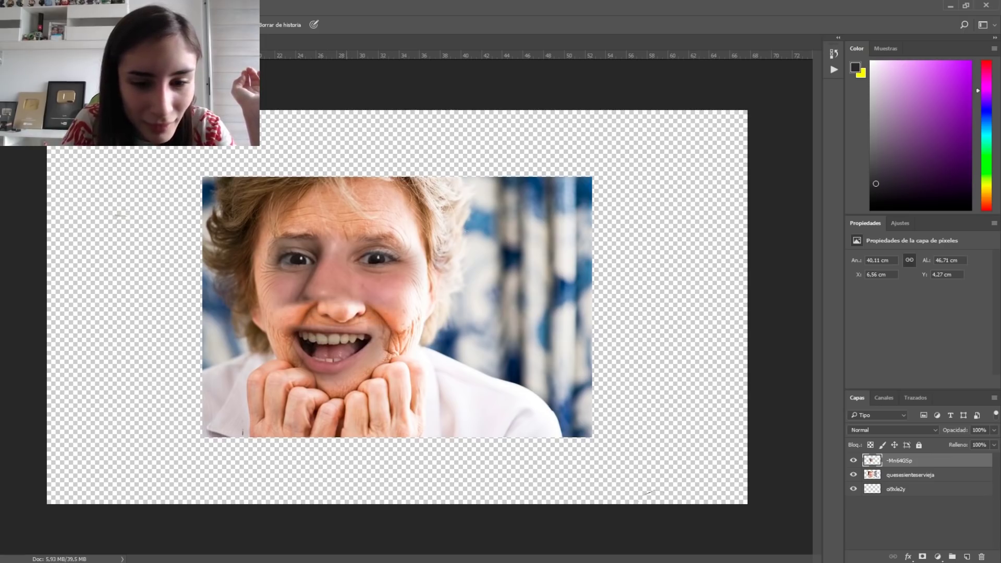
drag(383, 337, 365, 365)
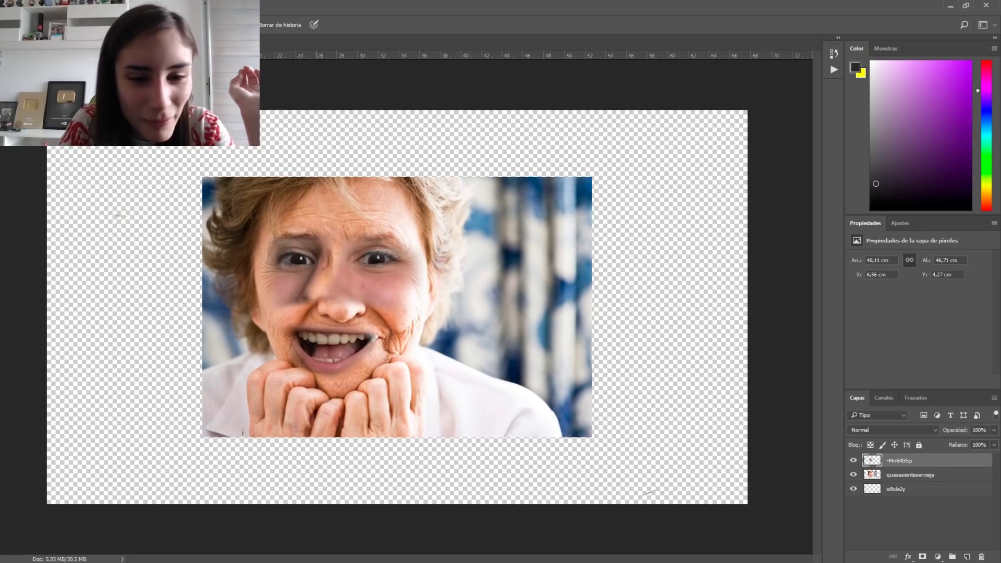
mouse_move(339, 256)
mouse_down()
mouse_move(401, 292)
mouse_move(329, 300)
mouse_up()
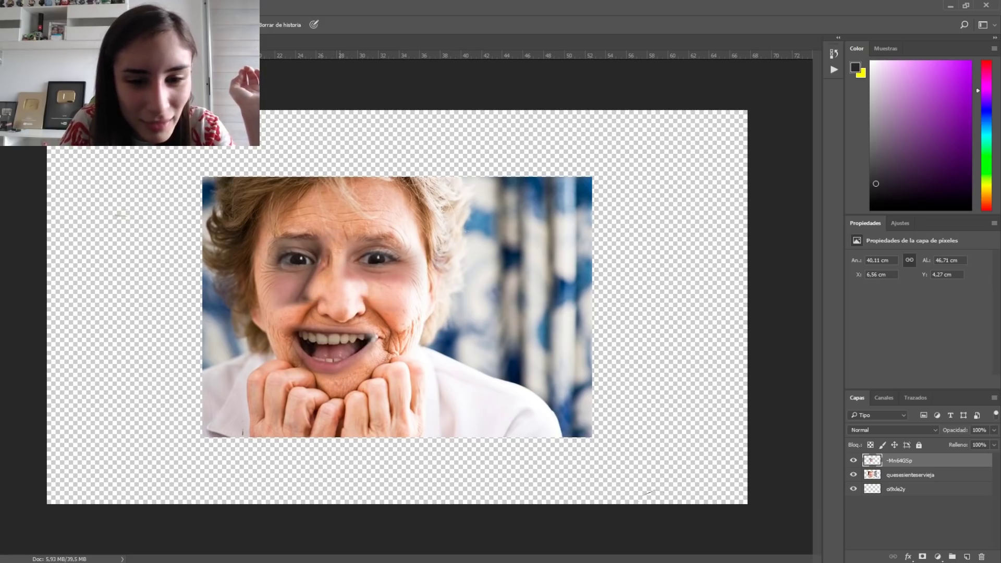
drag(414, 276, 376, 279)
mouse_move(313, 284)
mouse_down()
mouse_move(275, 300)
mouse_move(301, 303)
mouse_move(316, 263)
mouse_up()
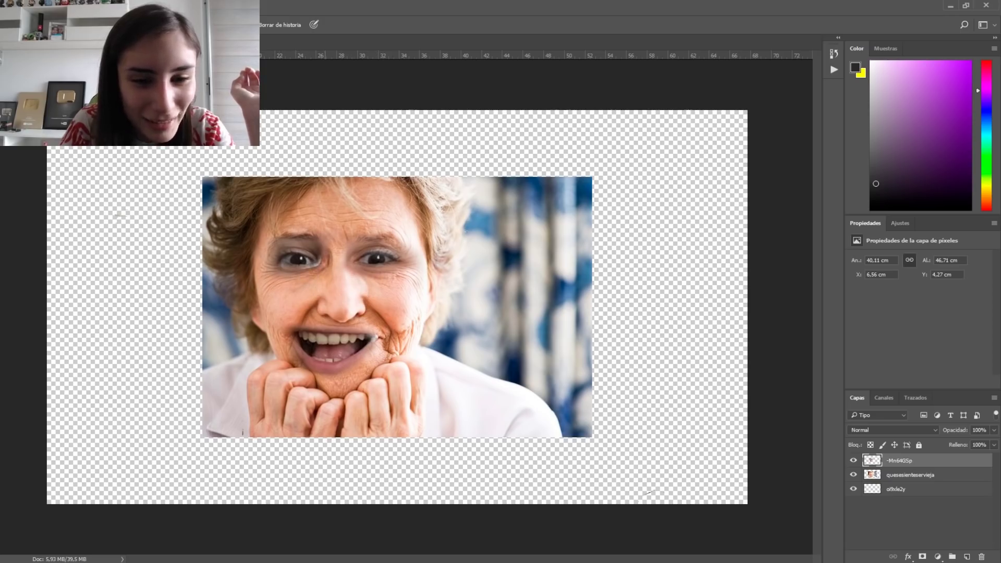
mouse_move(417, 245)
mouse_down()
mouse_move(342, 292)
mouse_move(276, 302)
mouse_up()
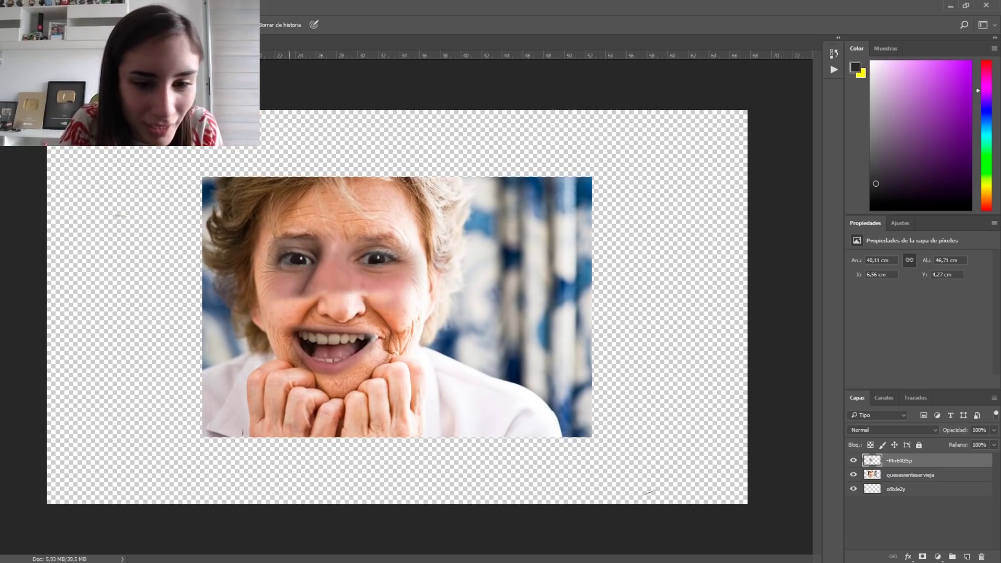
mouse_move(375, 291)
mouse_down()
mouse_move(268, 294)
mouse_move(410, 282)
mouse_move(386, 292)
mouse_move(313, 251)
mouse_move(342, 250)
mouse_up()
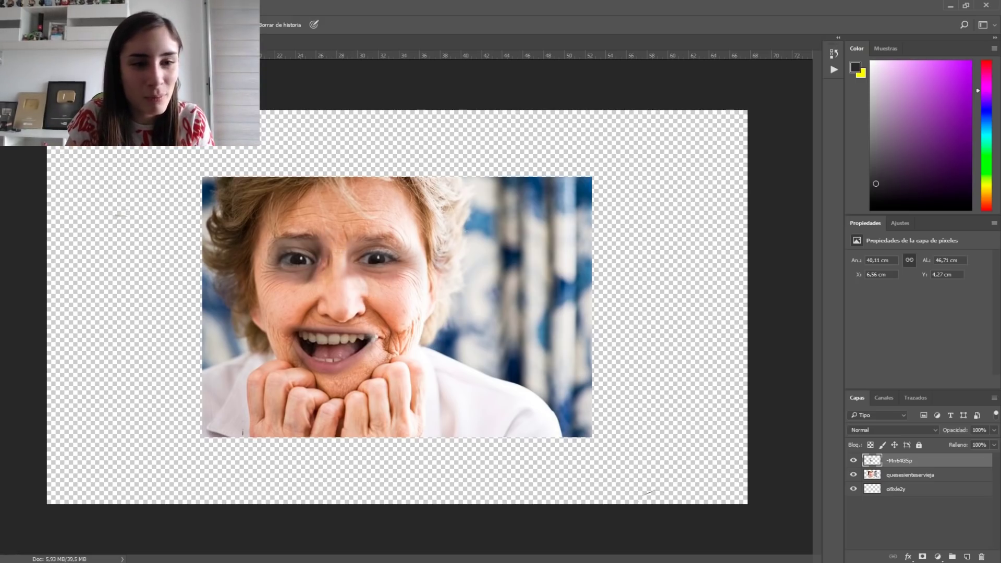
key(v)
drag(321, 250, 325, 251)
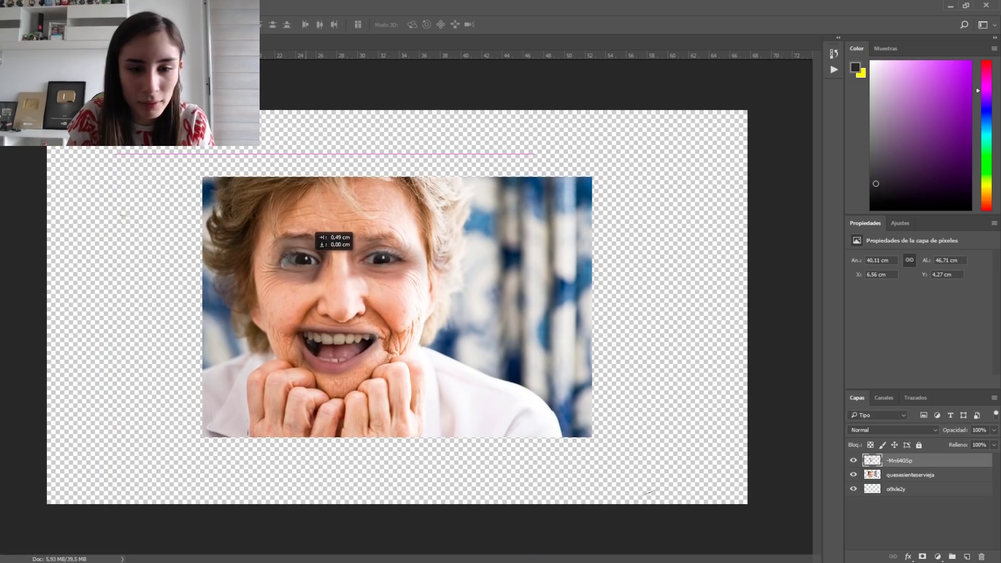
click(318, 230)
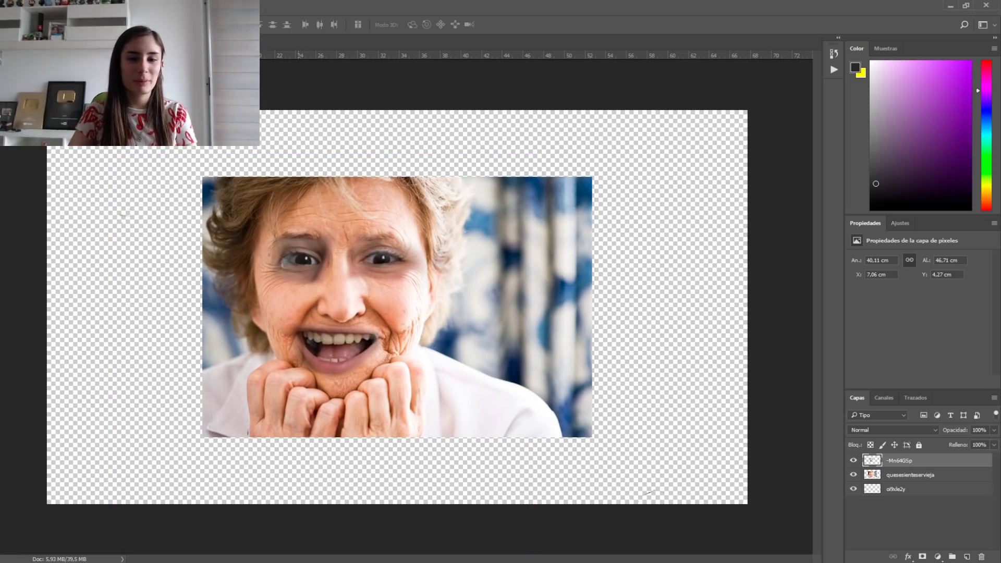
drag(326, 232, 321, 232)
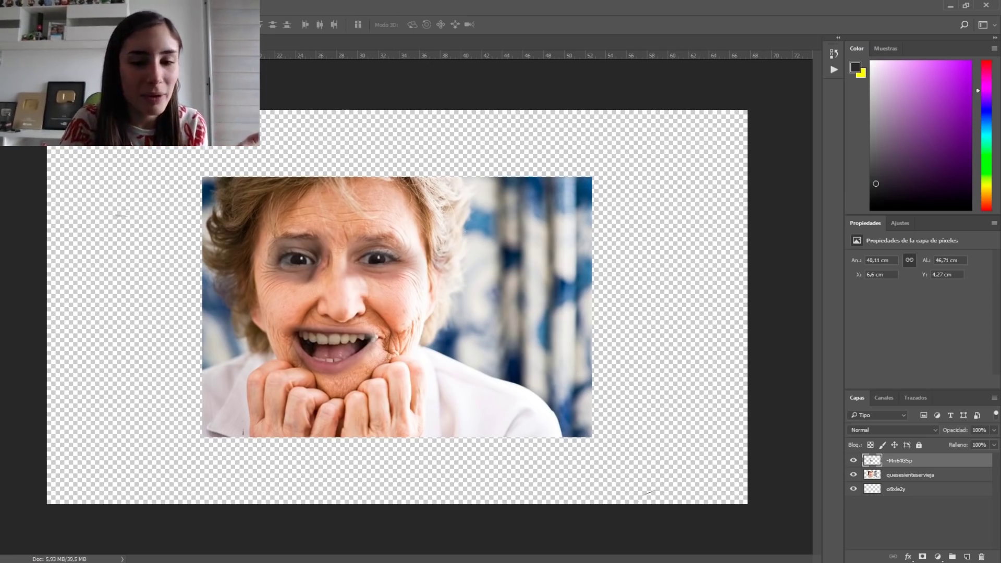
key(e)
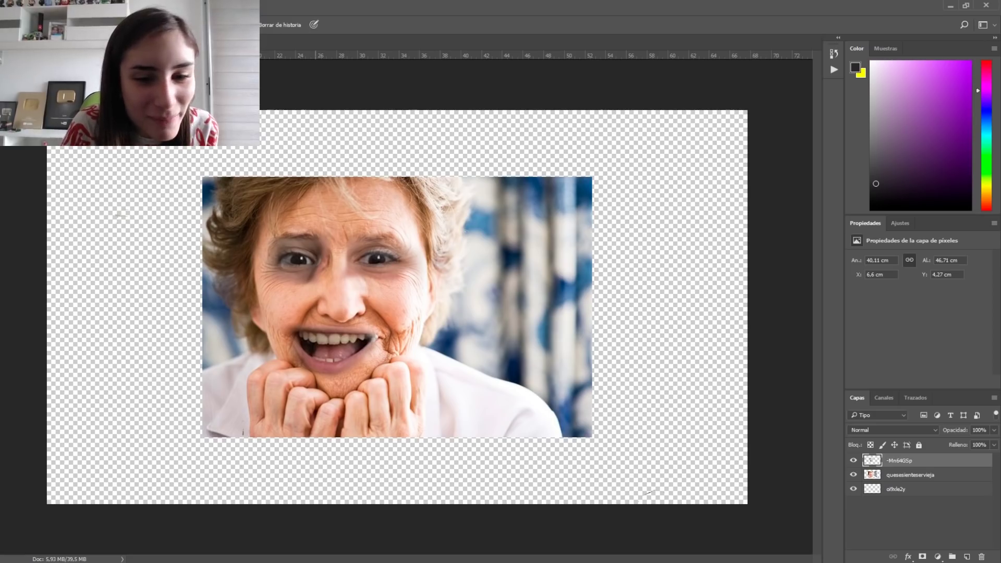